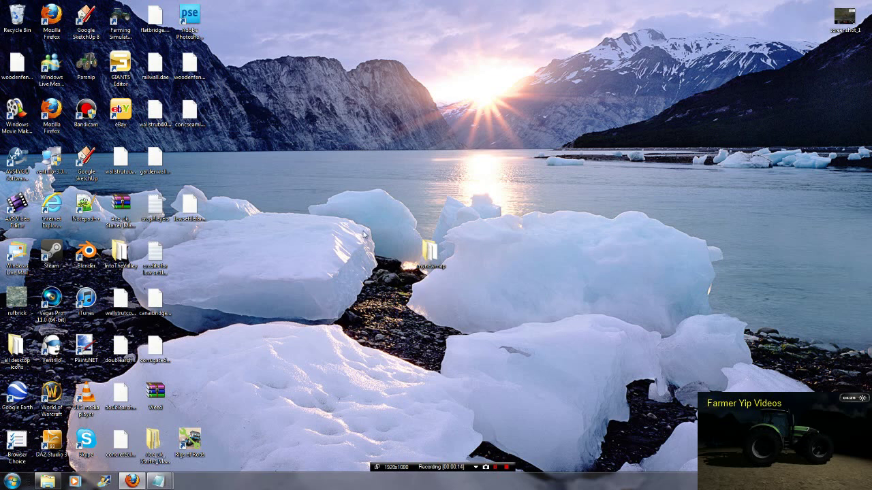
Step: Open the map01 i3d file from the mynewmap desktop folder in GIANTS Editor
{"action": "double_click", "coordinate": [431, 253]}
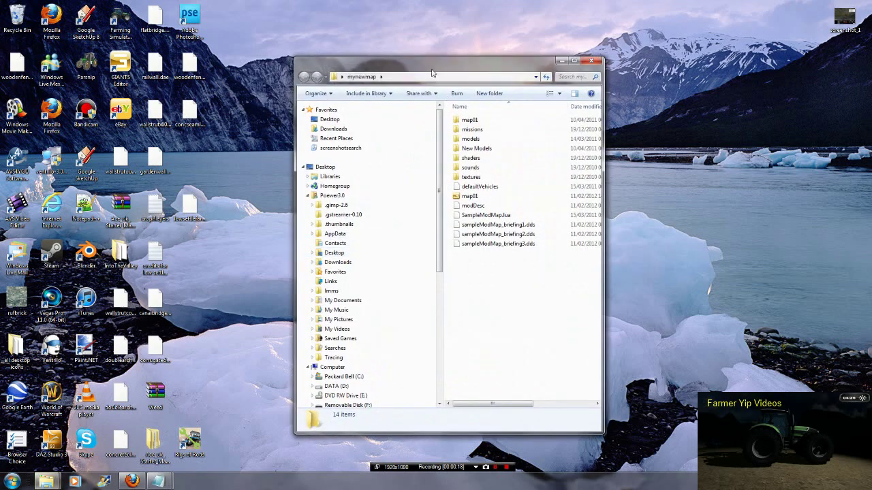
{"action": "left_click", "coordinate": [472, 199]}
{"action": "double_click", "coordinate": [472, 198]}
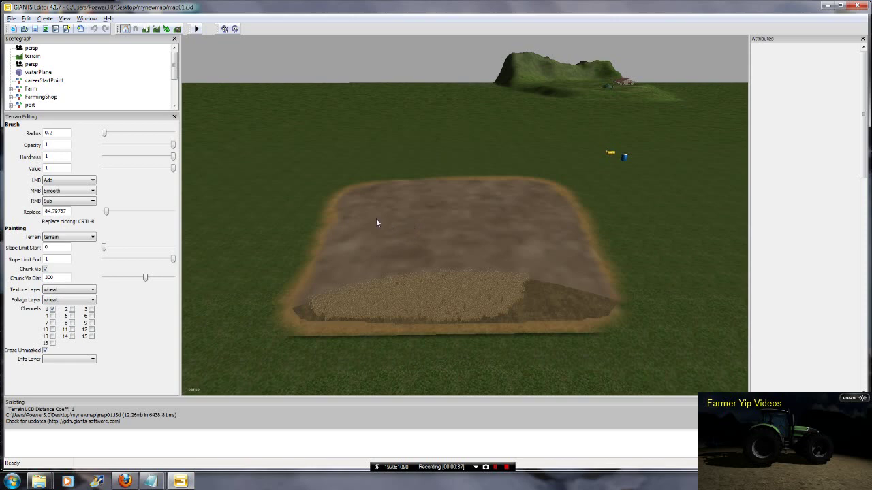
Step: Start a file import and browse to the mynewmap folder on the desktop, resizing the file dialog to fit the screen
{"action": "middle_click_drag", "start_coordinate": [377, 219], "coordinate": [489, 207], "text": "alt"}
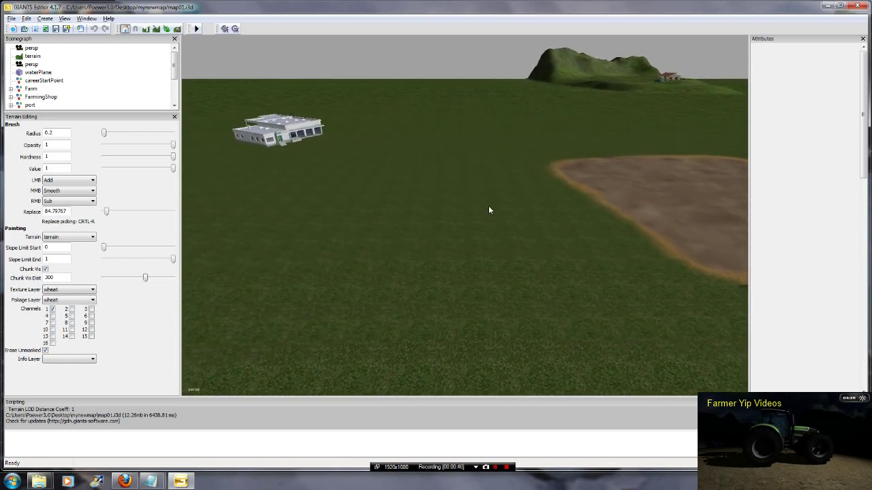
{"action": "right_click_drag", "start_coordinate": [496, 175], "coordinate": [494, 216], "text": "alt"}
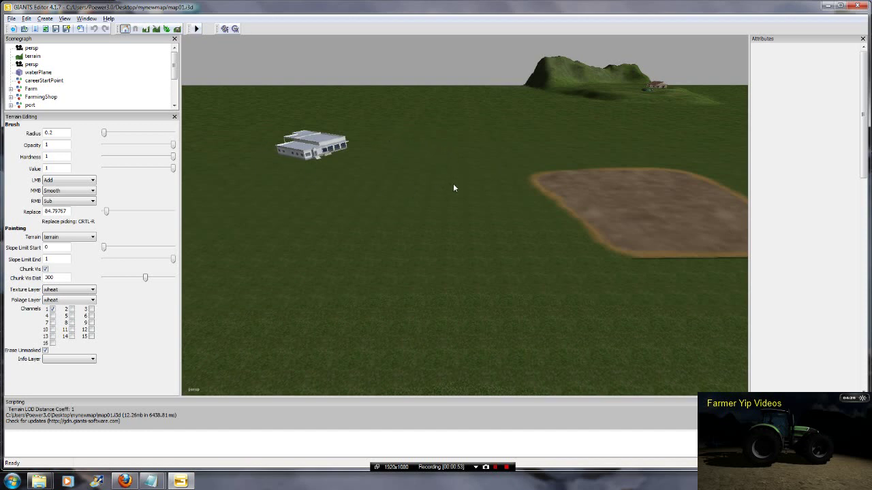
{"action": "mouse_move", "coordinate": [497, 170]}
{"action": "middle_mouse_down", "text": "alt"}
{"action": "mouse_move", "coordinate": [343, 174]}
{"action": "mouse_move", "coordinate": [415, 181]}
{"action": "mouse_move", "coordinate": [320, 195]}
{"action": "mouse_move", "coordinate": [472, 195]}
{"action": "mouse_move", "coordinate": [502, 180]}
{"action": "middle_mouse_up", "text": "alt"}
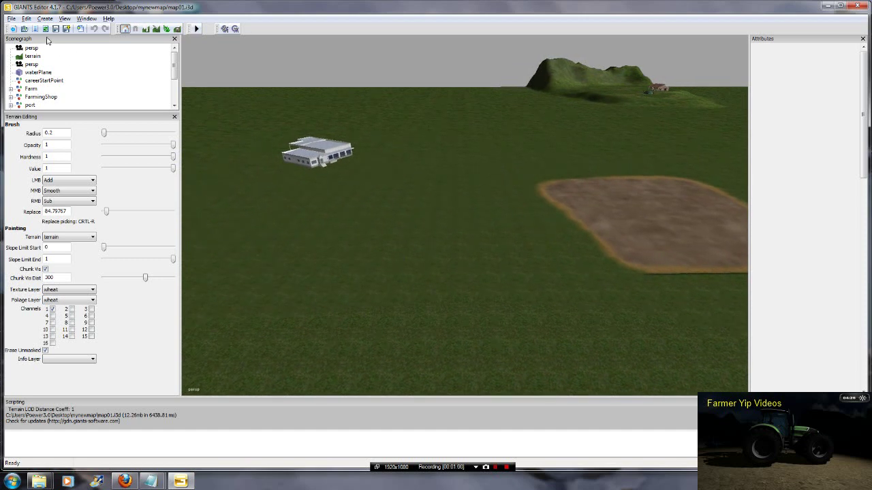
{"action": "left_click", "coordinate": [10, 19]}
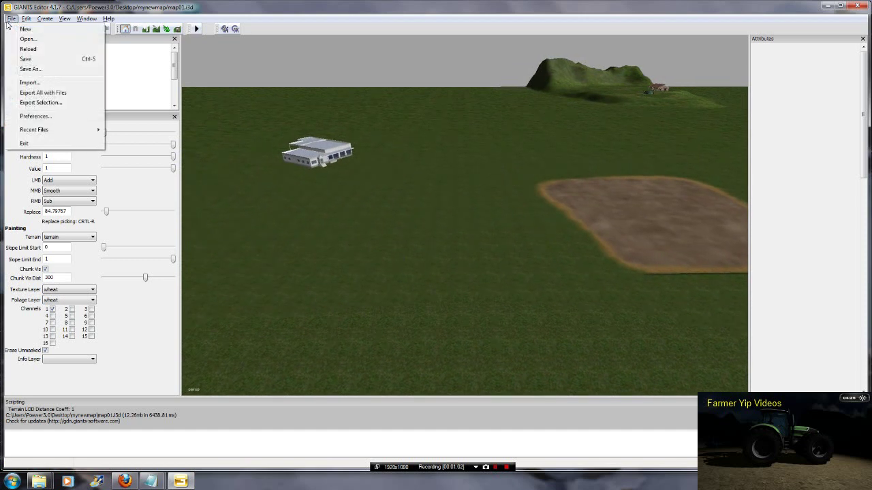
{"action": "left_click", "coordinate": [29, 82]}
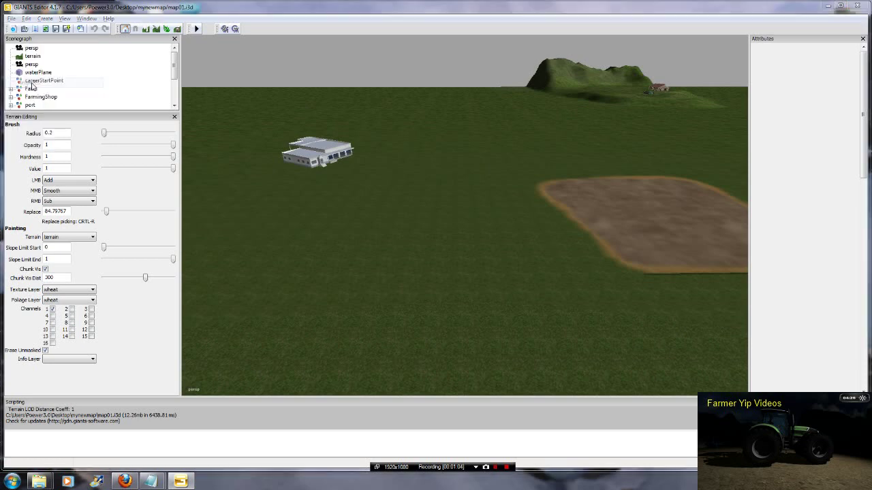
{"action": "left_click_drag", "start_coordinate": [87, 12], "coordinate": [311, 13]}
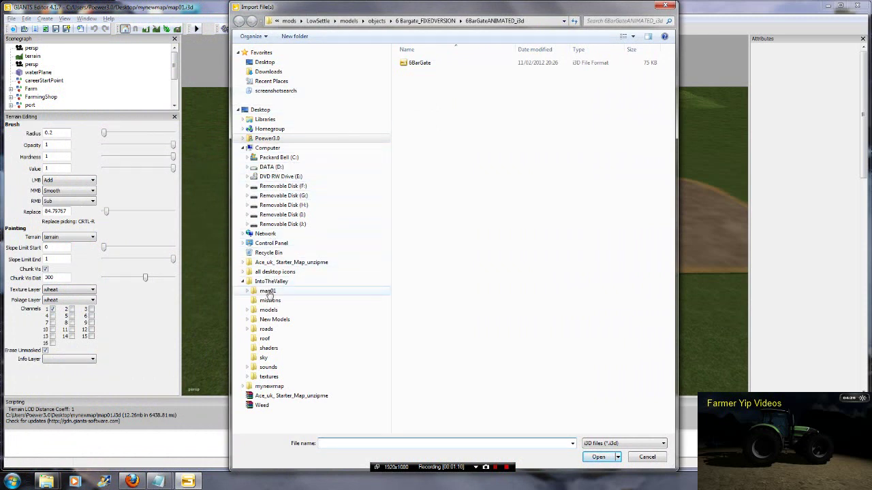
{"action": "left_click", "coordinate": [263, 63]}
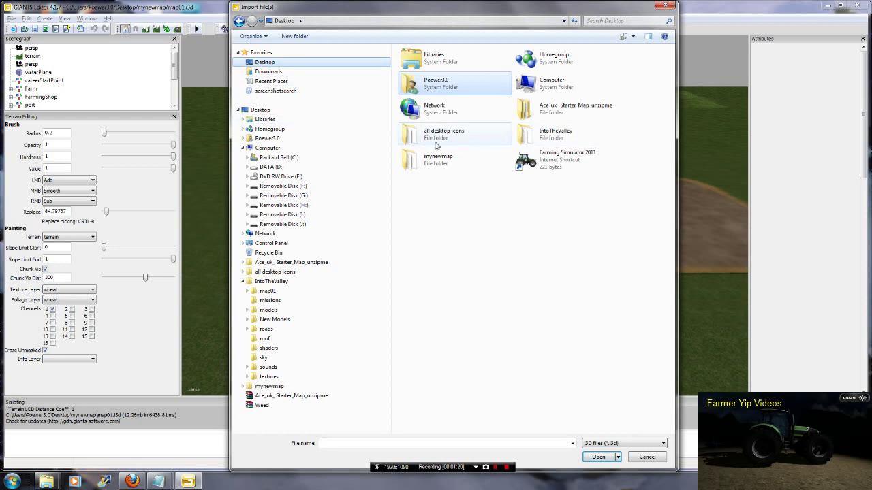
{"action": "double_click", "coordinate": [412, 163]}
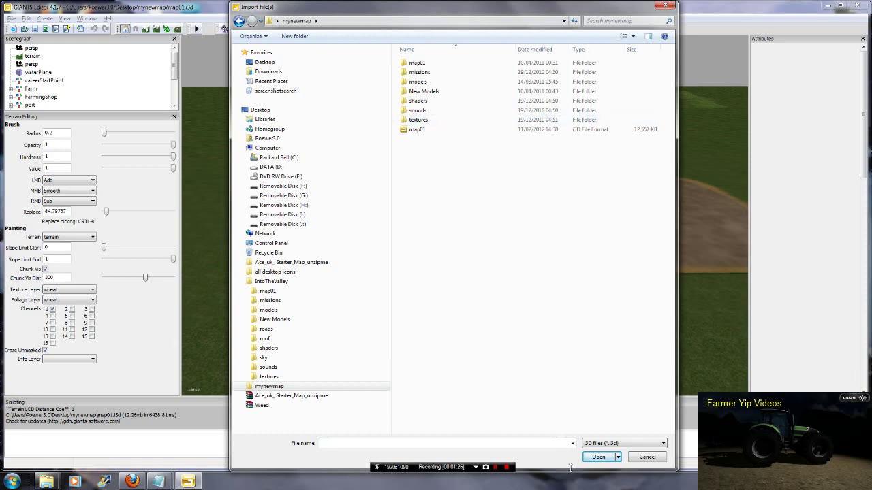
{"action": "left_click_drag", "start_coordinate": [571, 469], "coordinate": [554, 214]}
{"action": "left_click_drag", "start_coordinate": [402, 14], "coordinate": [379, 72]}
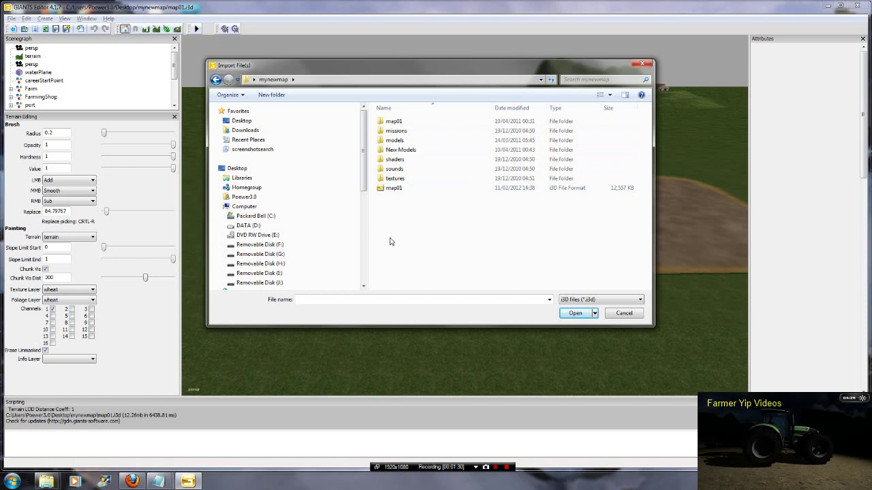
{"action": "left_click_drag", "start_coordinate": [378, 326], "coordinate": [376, 399]}
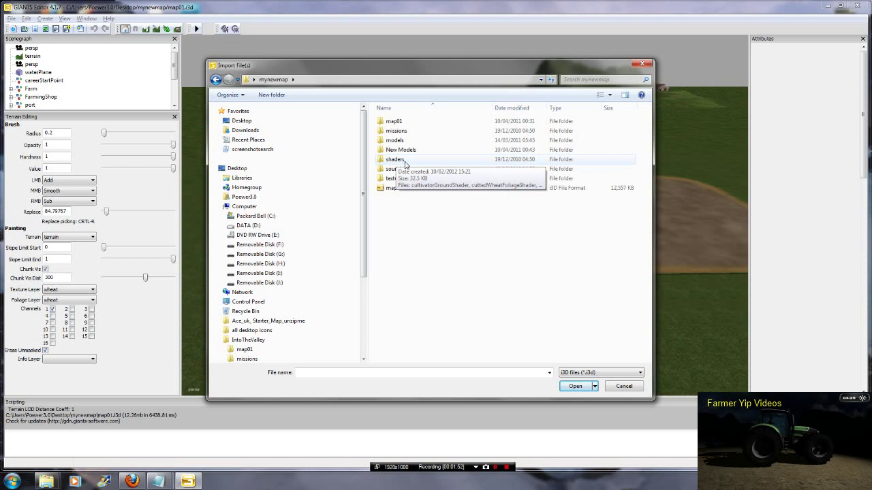
Step: Examine the New Models, map01 and models folders of the map, including the natural and objects subfolders, for importable models
{"action": "left_click", "coordinate": [382, 152]}
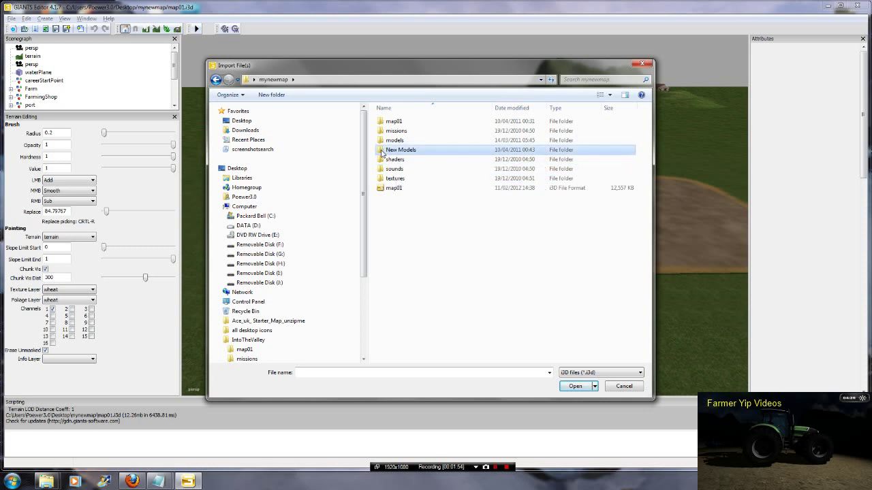
{"action": "double_click", "coordinate": [382, 153]}
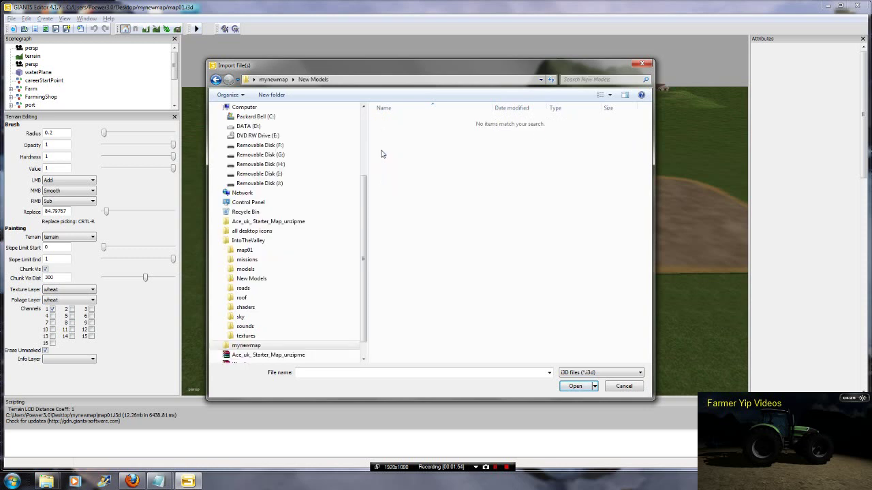
{"action": "left_click", "coordinate": [216, 79]}
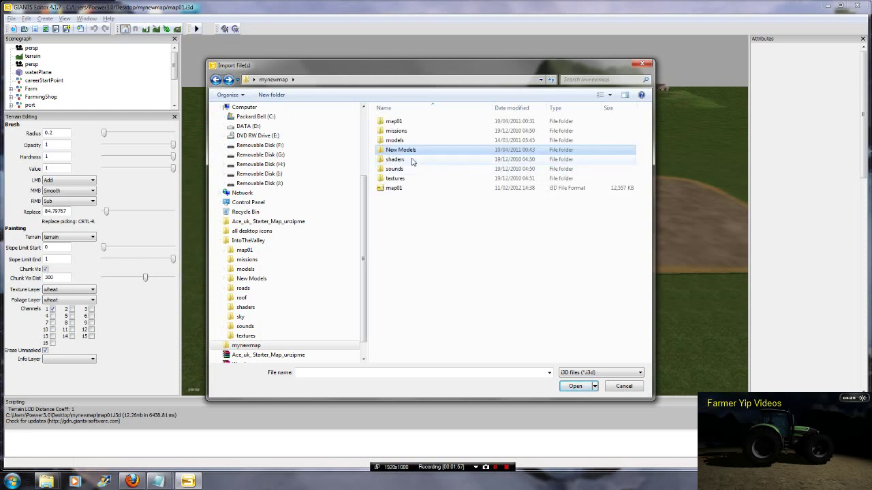
{"action": "double_click", "coordinate": [394, 122]}
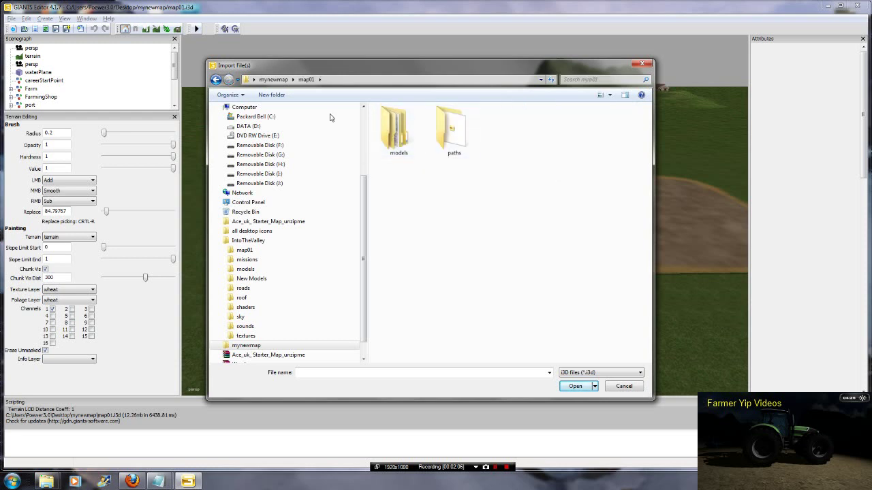
{"action": "left_click", "coordinate": [216, 79]}
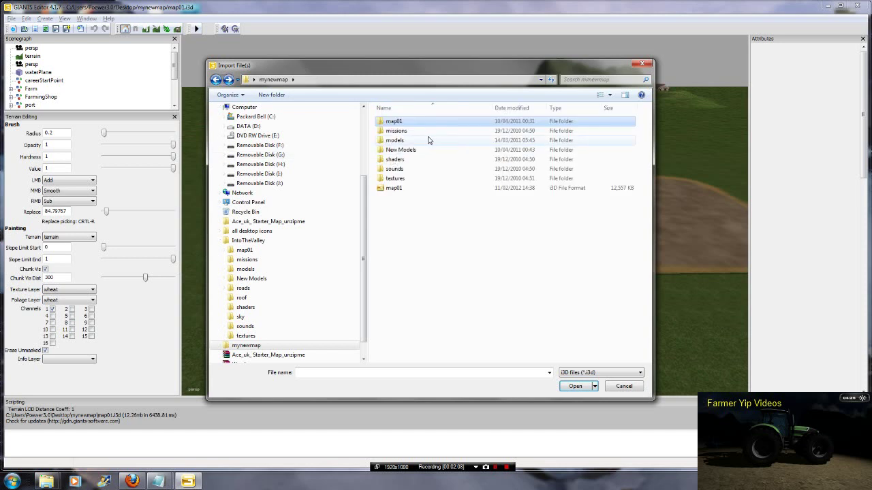
{"action": "double_click", "coordinate": [402, 141]}
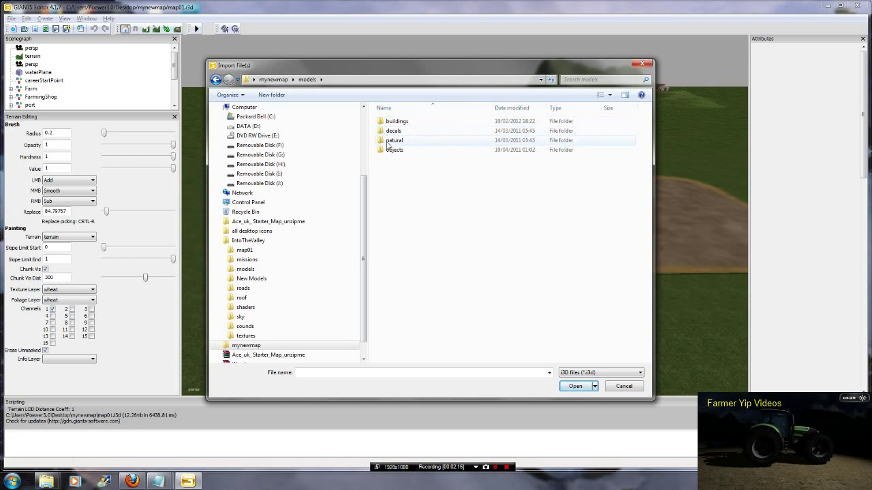
{"action": "double_click", "coordinate": [393, 141]}
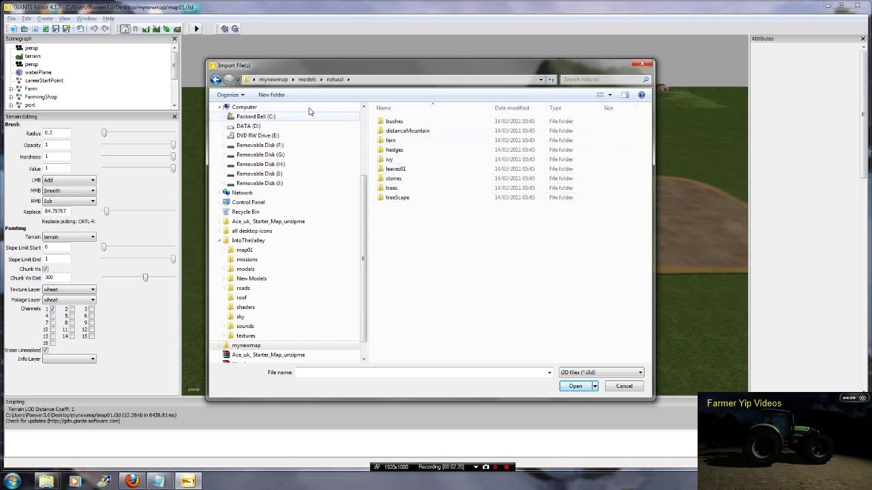
{"action": "left_click", "coordinate": [215, 79]}
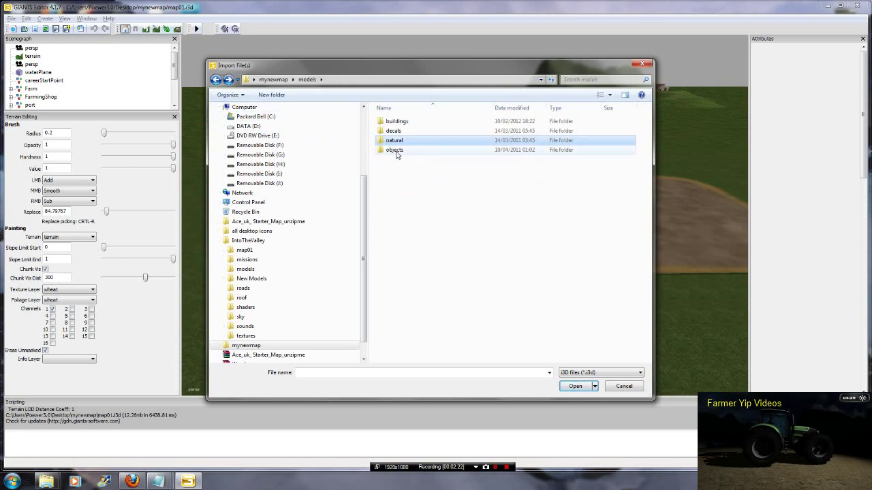
{"action": "double_click", "coordinate": [396, 151]}
{"action": "mouse_move", "coordinate": [647, 137]}
{"action": "left_mouse_down"}
{"action": "mouse_move", "coordinate": [645, 232]}
{"action": "mouse_move", "coordinate": [647, 138]}
{"action": "left_mouse_up"}
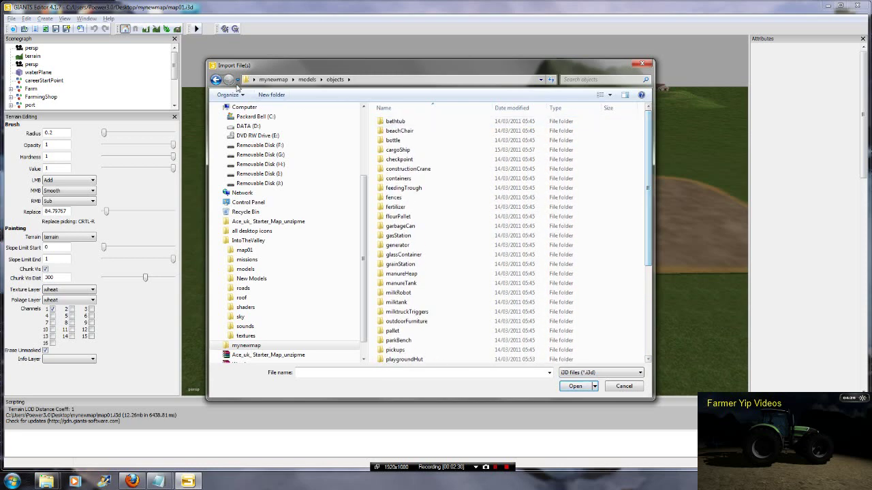
{"action": "left_click", "coordinate": [216, 79]}
Step: Review the buildings folder with its corrugatedshed1 subfolder, and the natural folder with its hedges subfolder
{"action": "double_click", "coordinate": [399, 121]}
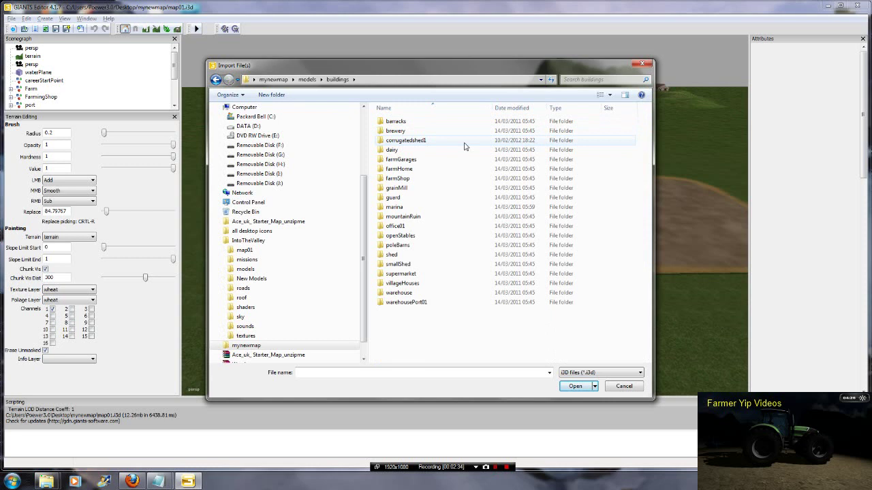
{"action": "double_click", "coordinate": [385, 140]}
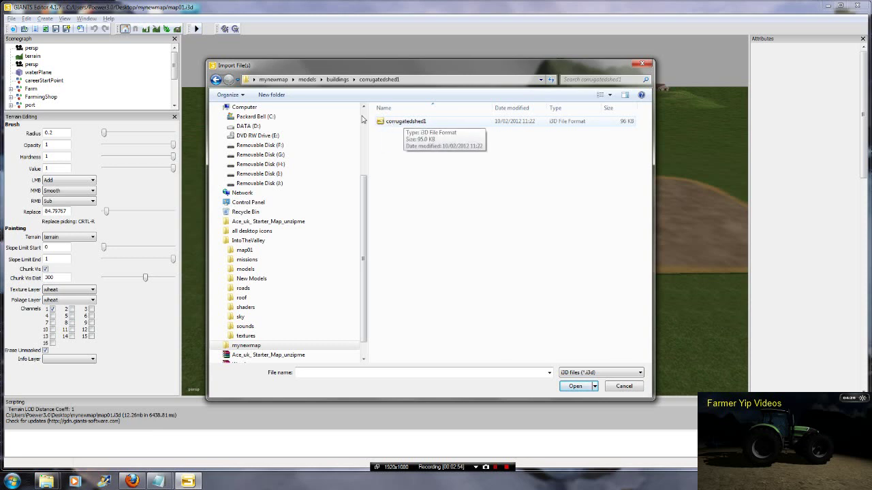
{"action": "left_click", "coordinate": [215, 80]}
{"action": "left_click", "coordinate": [215, 80]}
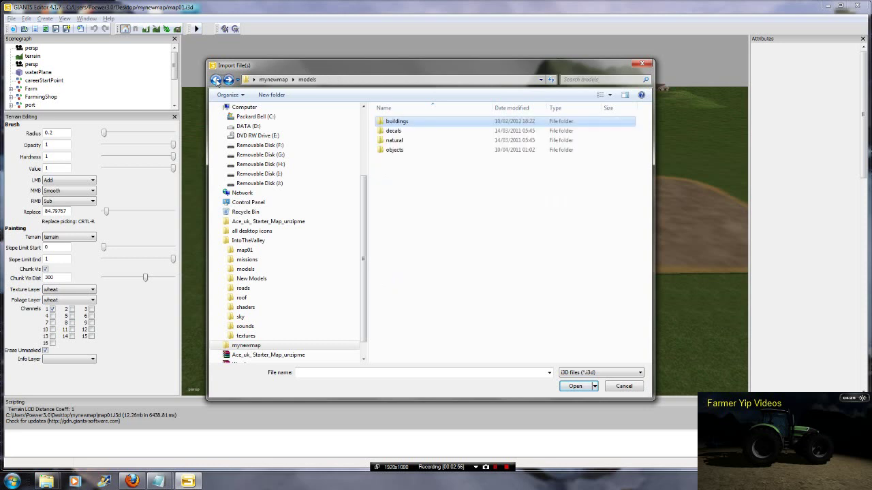
{"action": "double_click", "coordinate": [390, 140]}
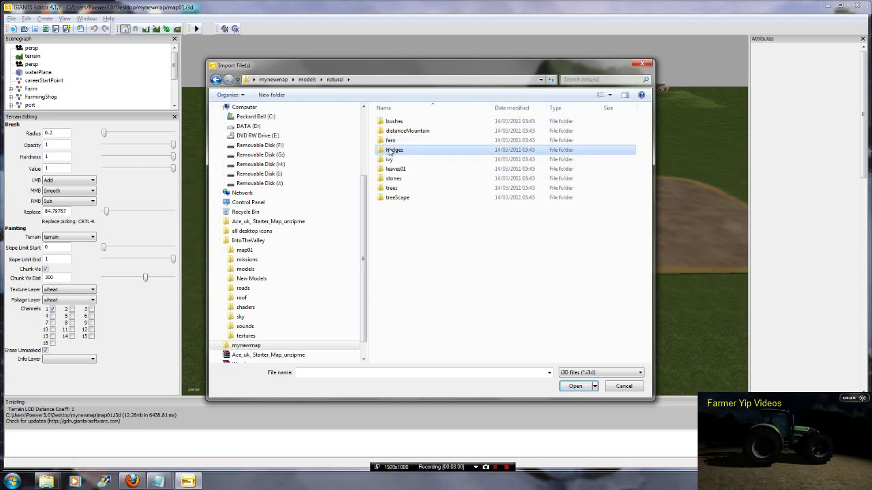
{"action": "double_click", "coordinate": [391, 150]}
{"action": "left_click", "coordinate": [215, 80]}
{"action": "left_click", "coordinate": [215, 79]}
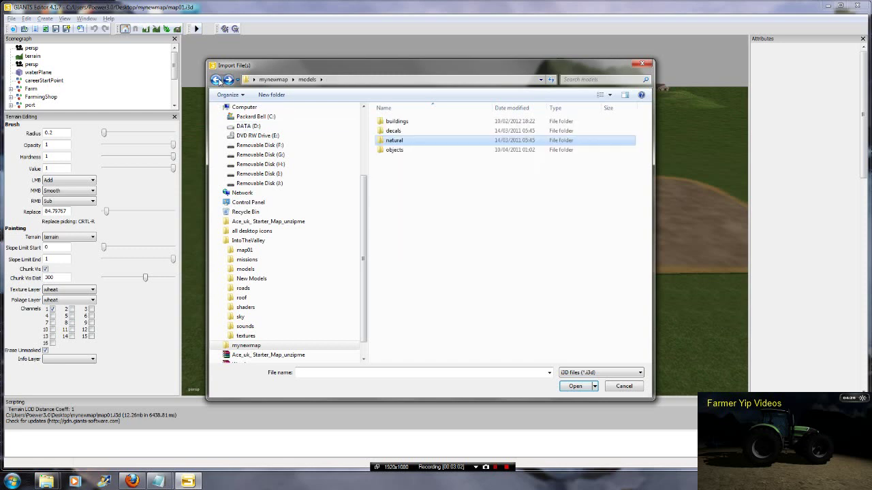
{"action": "left_click", "coordinate": [215, 80]}
Step: Import the corrugatedshed1 i3d file from the corrugatedshed1 folder under models and buildings
{"action": "double_click", "coordinate": [394, 140]}
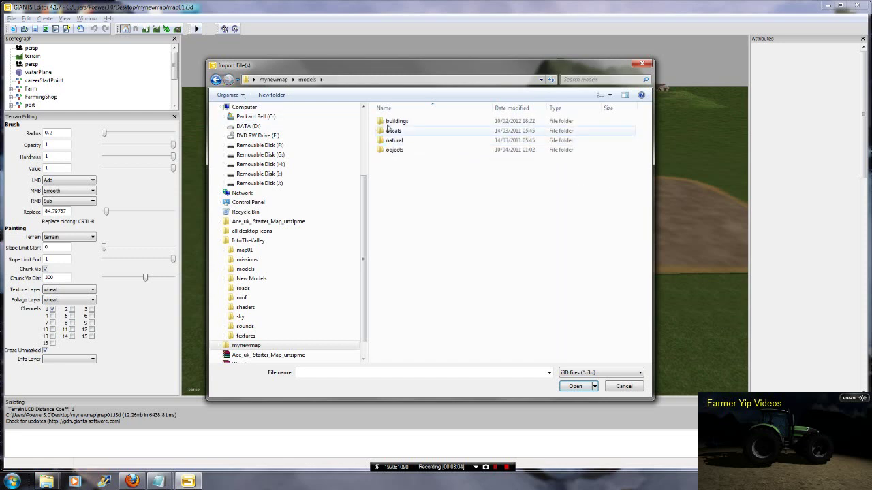
{"action": "double_click", "coordinate": [393, 122]}
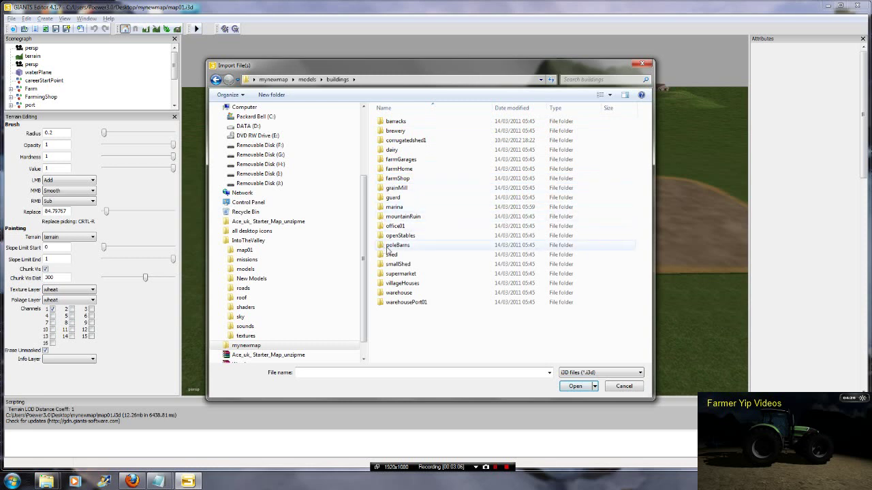
{"action": "double_click", "coordinate": [392, 150]}
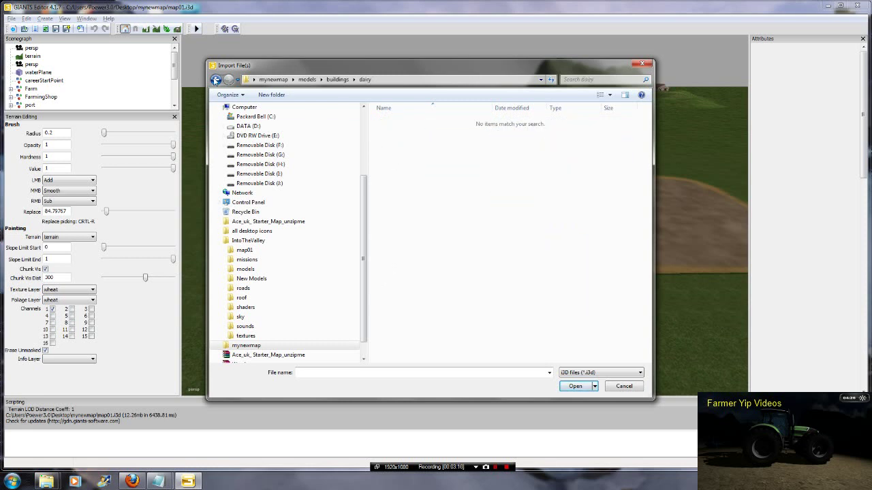
{"action": "left_click", "coordinate": [216, 80]}
{"action": "double_click", "coordinate": [402, 141]}
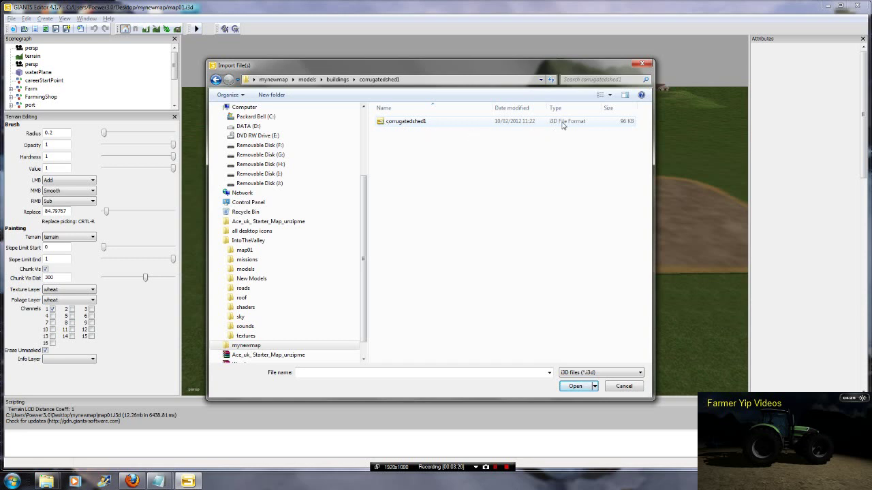
{"action": "left_click", "coordinate": [395, 122]}
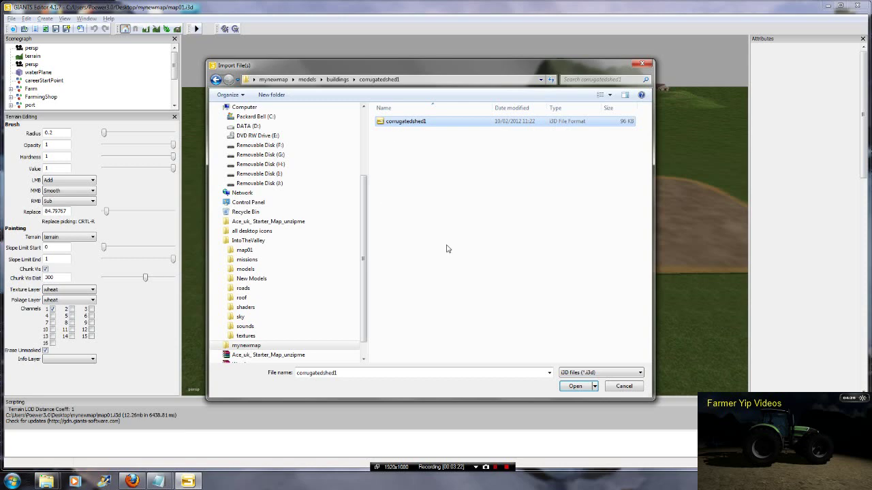
{"action": "left_click", "coordinate": [579, 385]}
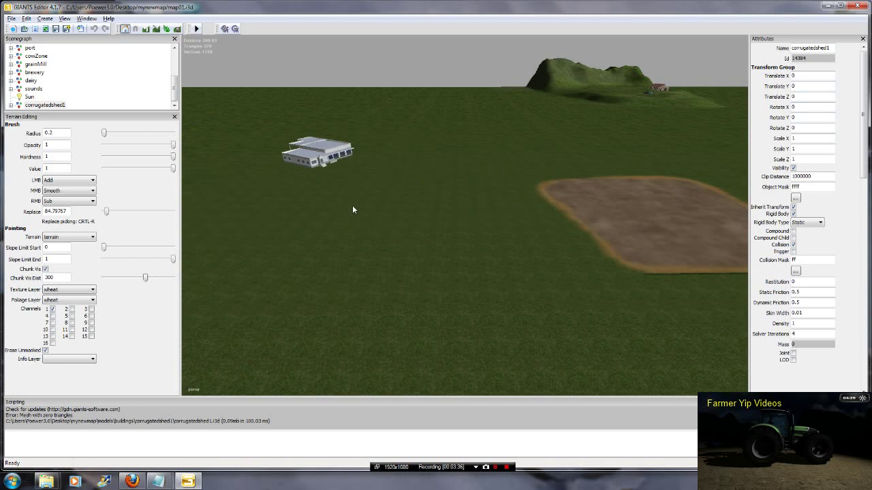
Step: Place the imported corrugated shed on the grass between the white building and the bare field using interactive placement
{"action": "left_click_drag", "start_coordinate": [354, 206], "coordinate": [628, 189], "text": "alt"}
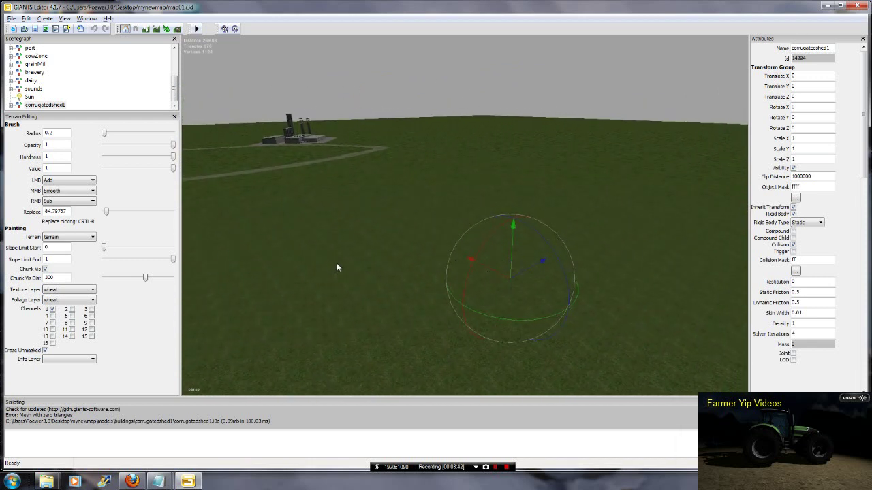
{"action": "left_click_drag", "start_coordinate": [336, 267], "coordinate": [423, 218], "text": "alt"}
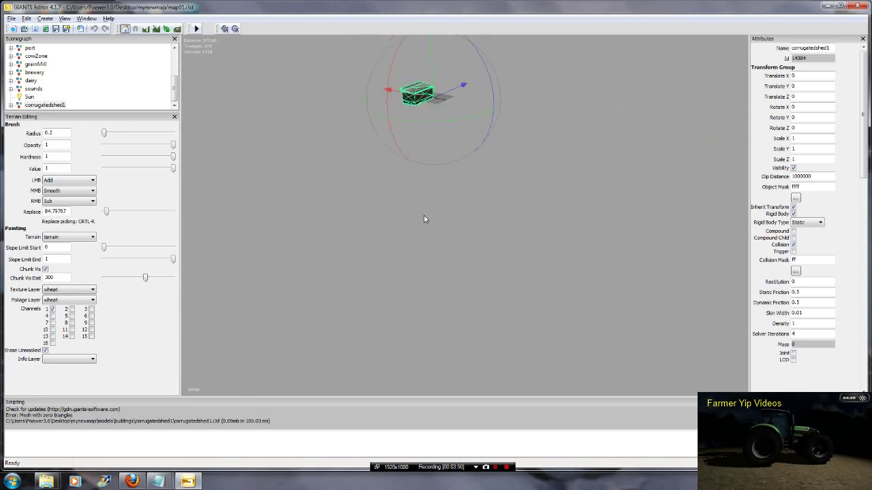
{"action": "left_click_drag", "start_coordinate": [400, 142], "coordinate": [675, 218], "text": "alt"}
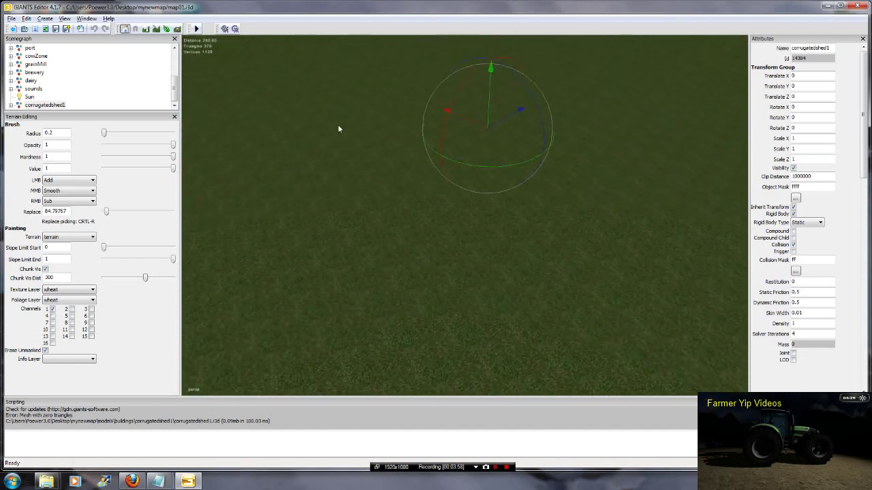
{"action": "mouse_move", "coordinate": [375, 105]}
{"action": "left_mouse_down", "text": "alt"}
{"action": "mouse_move", "coordinate": [156, 98]}
{"action": "mouse_move", "coordinate": [395, 116]}
{"action": "mouse_move", "coordinate": [374, 107]}
{"action": "left_mouse_up", "text": "alt"}
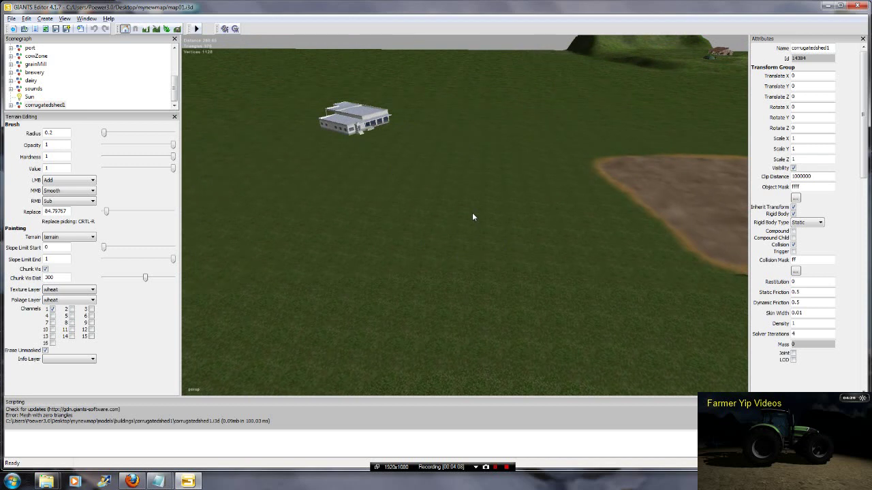
{"action": "scroll", "coordinate": [474, 218], "scroll_direction": "up", "scroll_amount": 1}
{"action": "key", "text": "ctrl+b"}
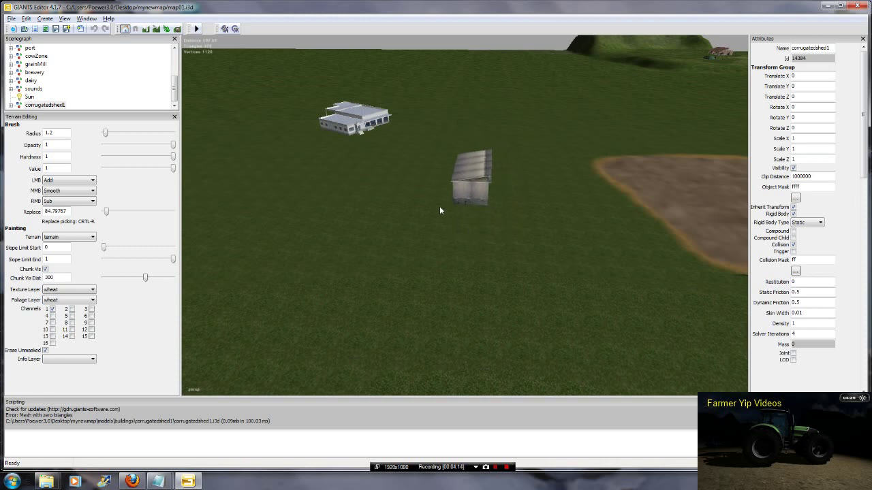
{"action": "left_click", "coordinate": [451, 243]}
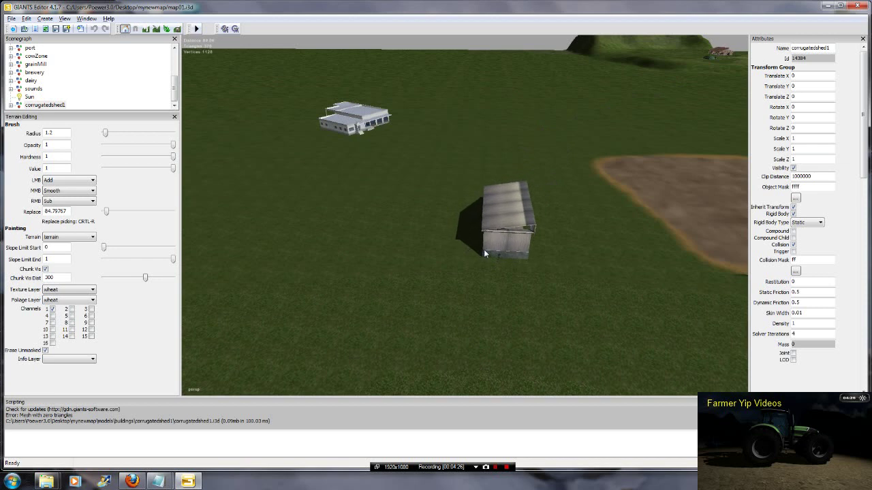
{"action": "left_click", "coordinate": [538, 263]}
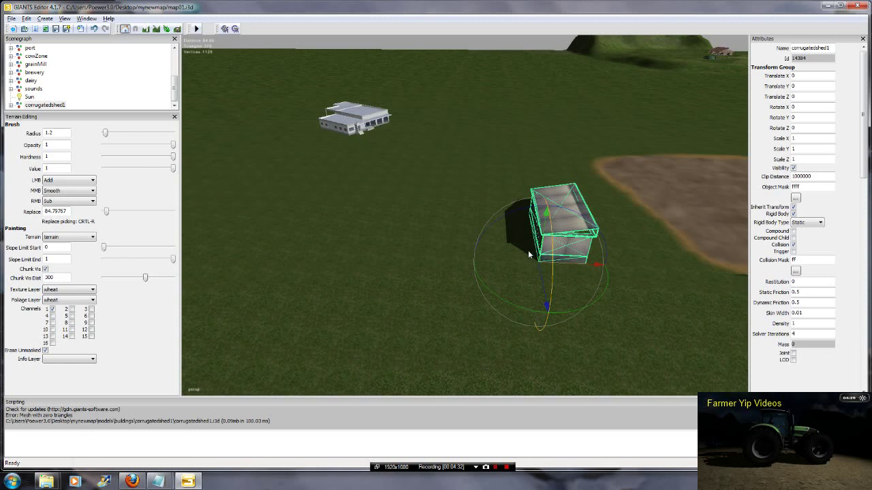
Step: Rotate the shed about its vertical axis to about -87 degrees and move it to about X -137.7, Y 83.1, Z -267.9
{"action": "left_click_drag", "start_coordinate": [605, 222], "coordinate": [375, 241], "text": "alt"}
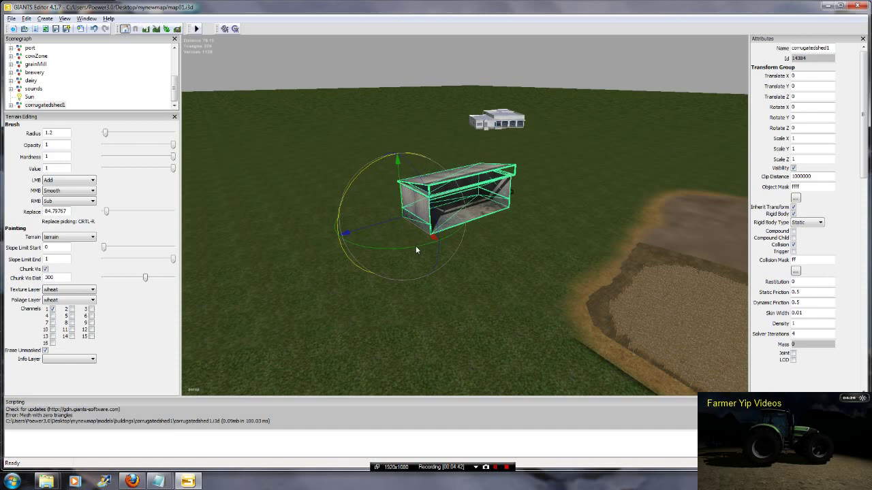
{"action": "left_click_drag", "start_coordinate": [416, 245], "coordinate": [397, 219]}
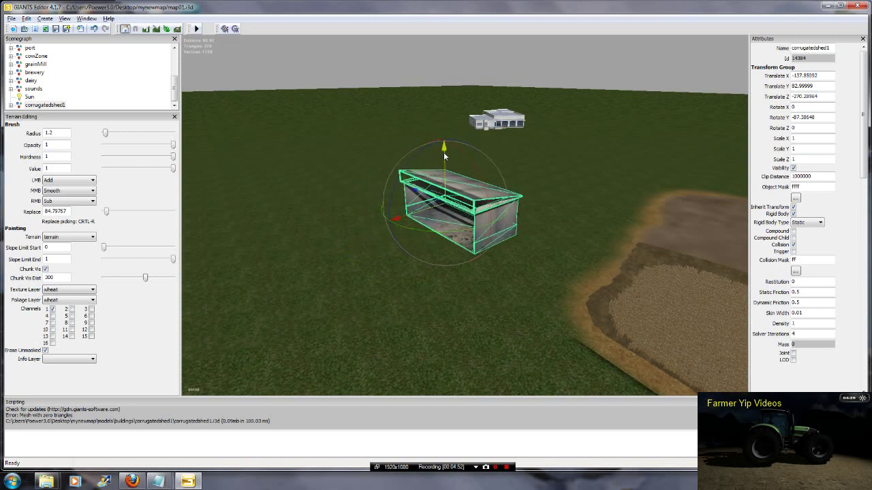
{"action": "mouse_move", "coordinate": [443, 152]}
{"action": "left_mouse_down"}
{"action": "mouse_move", "coordinate": [447, 122]}
{"action": "mouse_move", "coordinate": [444, 154]}
{"action": "left_mouse_up"}
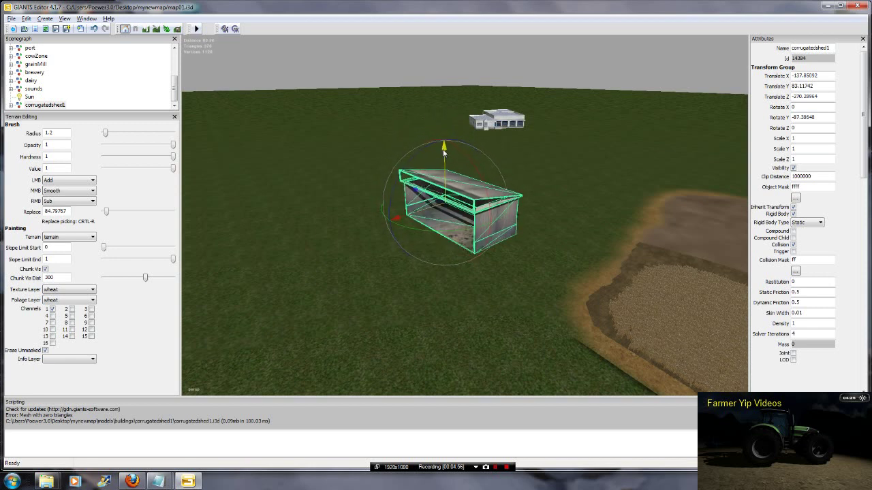
{"action": "mouse_move", "coordinate": [396, 218]}
{"action": "left_mouse_down"}
{"action": "mouse_move", "coordinate": [341, 243]}
{"action": "mouse_move", "coordinate": [393, 227]}
{"action": "left_mouse_up"}
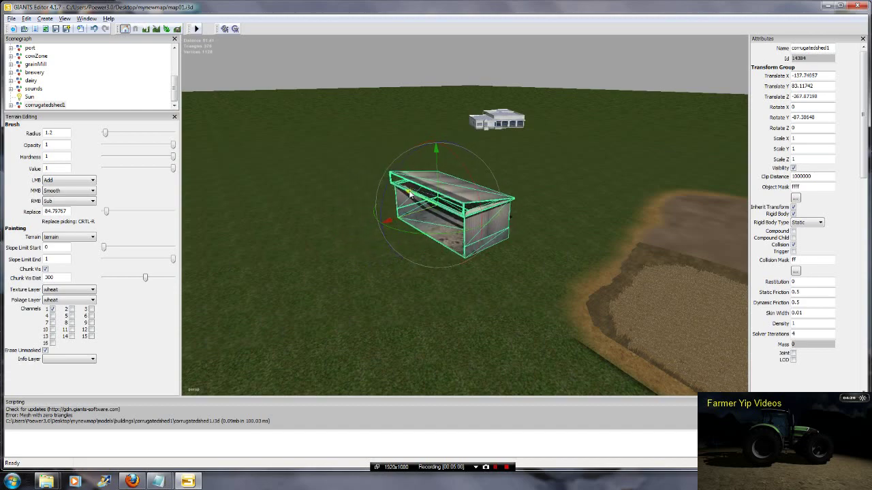
Step: Move the shed sideways to about X -140.4 and raise it slightly to about Y 83.23
{"action": "left_click_drag", "start_coordinate": [350, 210], "coordinate": [469, 213], "text": "alt"}
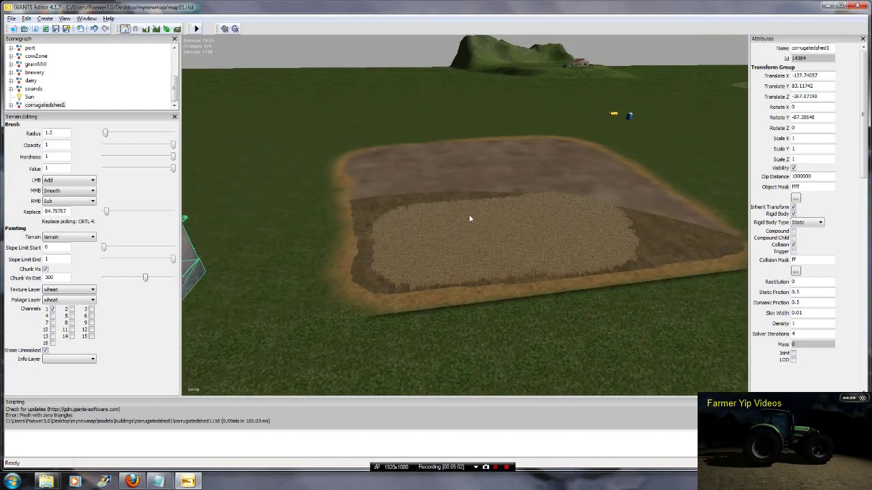
{"action": "middle_click_drag", "start_coordinate": [469, 213], "coordinate": [553, 197], "text": "alt"}
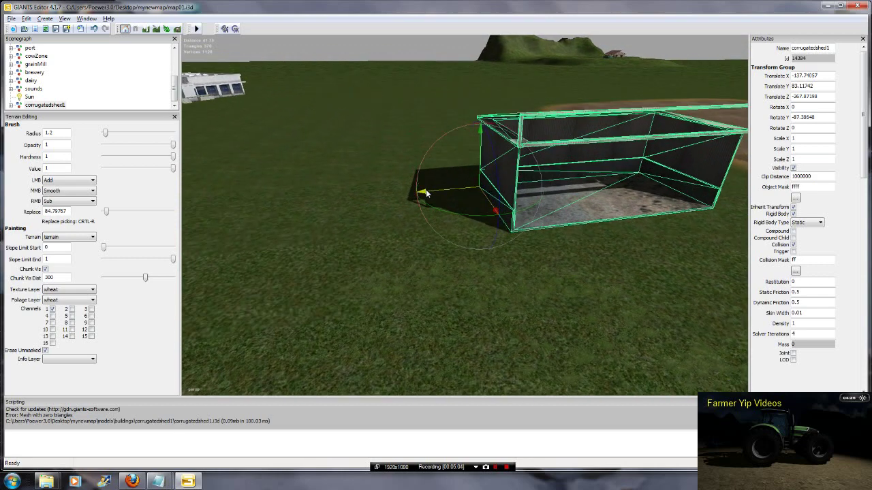
{"action": "left_click_drag", "start_coordinate": [426, 191], "coordinate": [407, 195]}
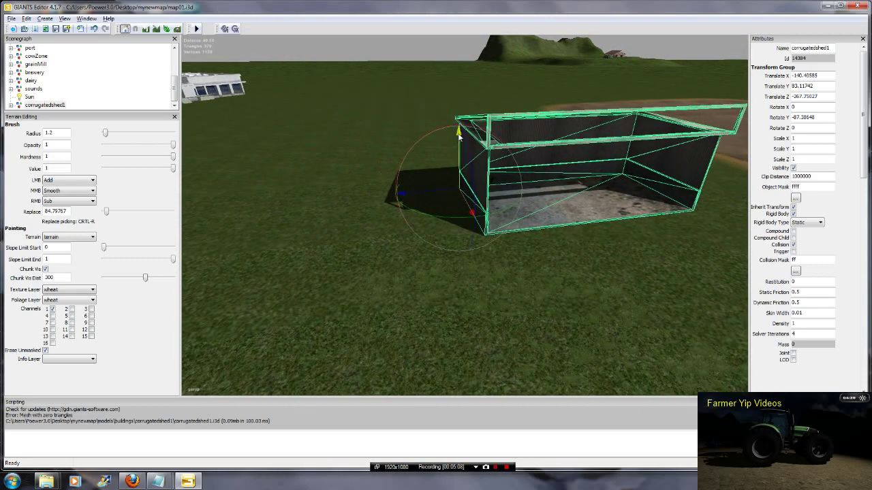
{"action": "mouse_move", "coordinate": [459, 137]}
{"action": "left_mouse_down"}
{"action": "mouse_move", "coordinate": [461, 73]}
{"action": "mouse_move", "coordinate": [457, 134]}
{"action": "left_mouse_up"}
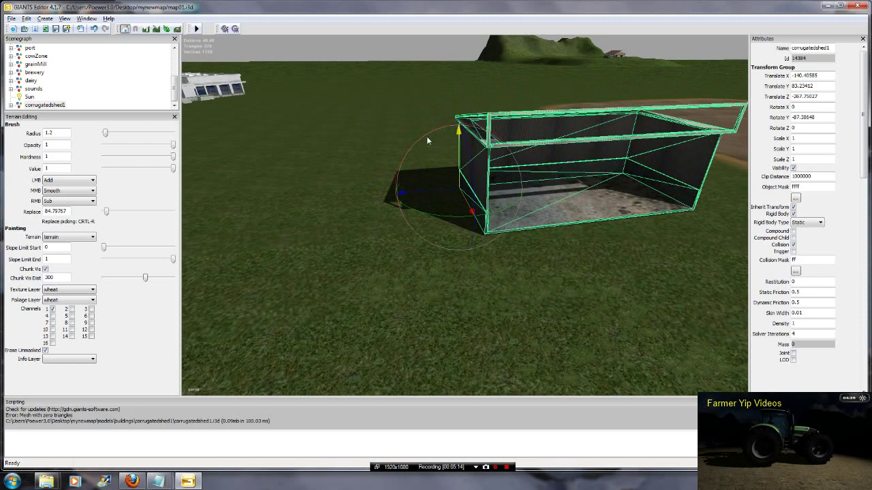
Step: Reposition the shed with interactive placement on the grass close to the field, at about X -133.9 and Z -268.7
{"action": "right_click_drag", "start_coordinate": [427, 137], "coordinate": [438, 327], "text": "alt"}
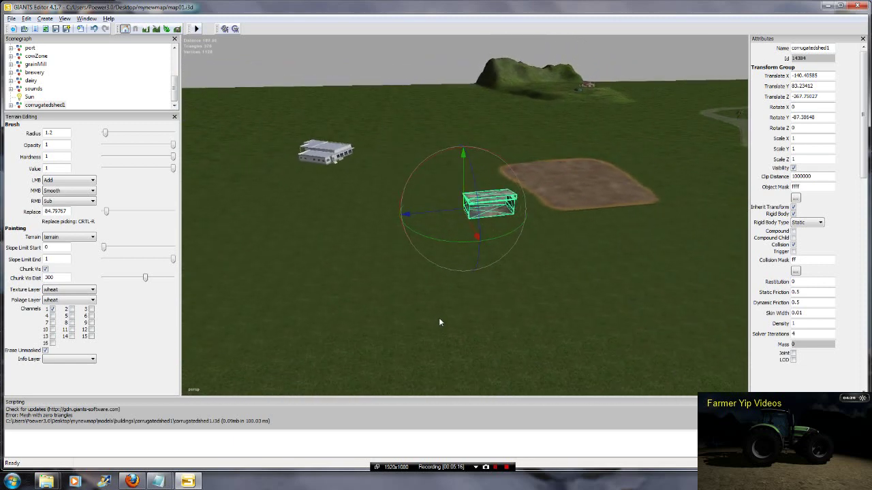
{"action": "key", "text": "ctrl+b"}
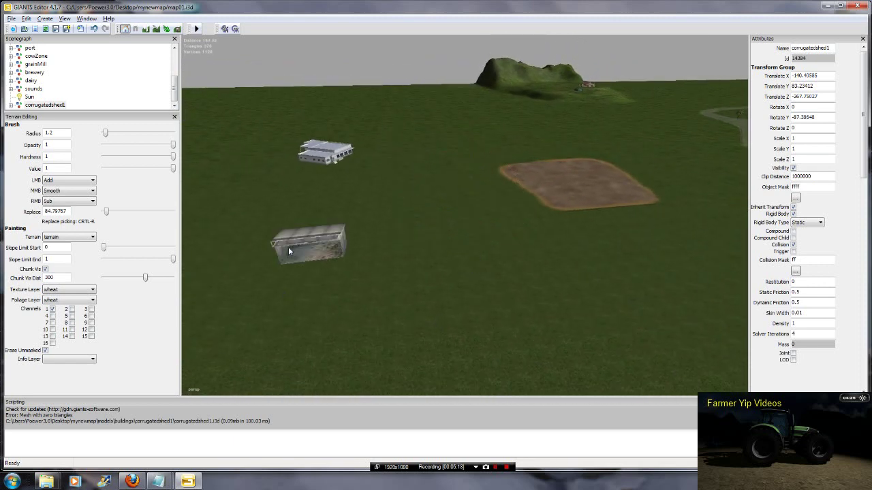
{"action": "left_click", "coordinate": [476, 210]}
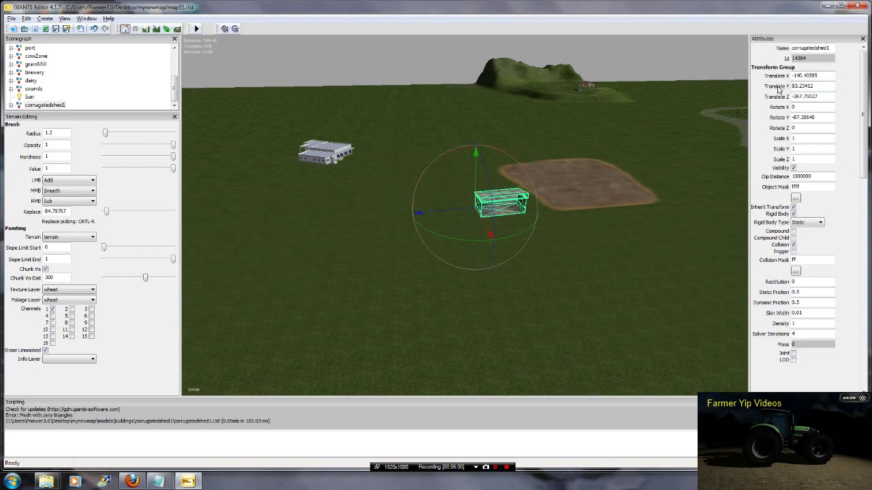
Step: Lift the shed off the ground to about Y 93.3, and set its Translate Y to 85
{"action": "left_click", "coordinate": [476, 156]}
{"action": "left_click_drag", "start_coordinate": [476, 155], "coordinate": [482, 130]}
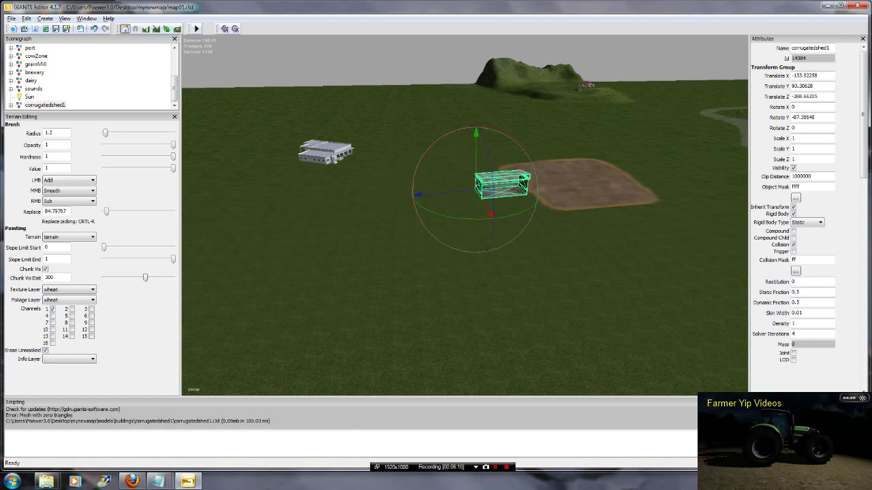
{"action": "double_click", "coordinate": [800, 86]}
{"action": "type", "text": "85"}
{"action": "key", "text": "Return"}
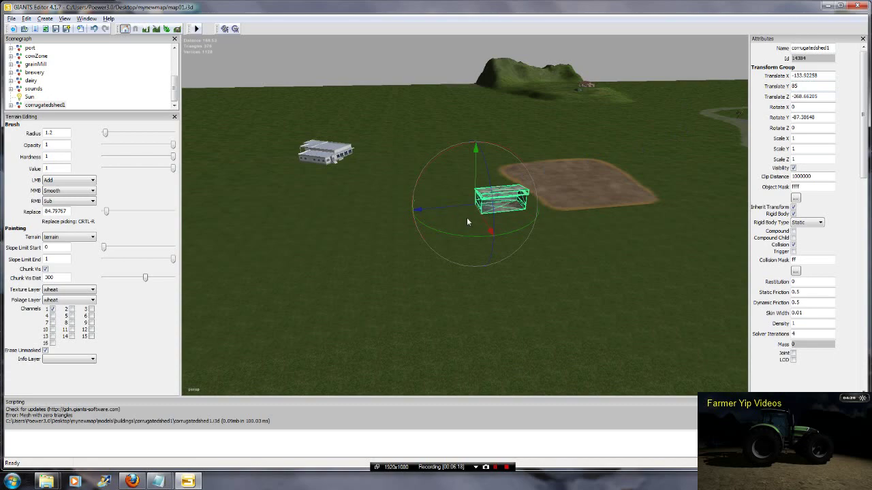
Step: Lower the shed to the terrain by setting its Translate Y first to 84.5 and finally to 83
{"action": "right_click_drag", "start_coordinate": [483, 211], "coordinate": [556, 108], "text": "alt"}
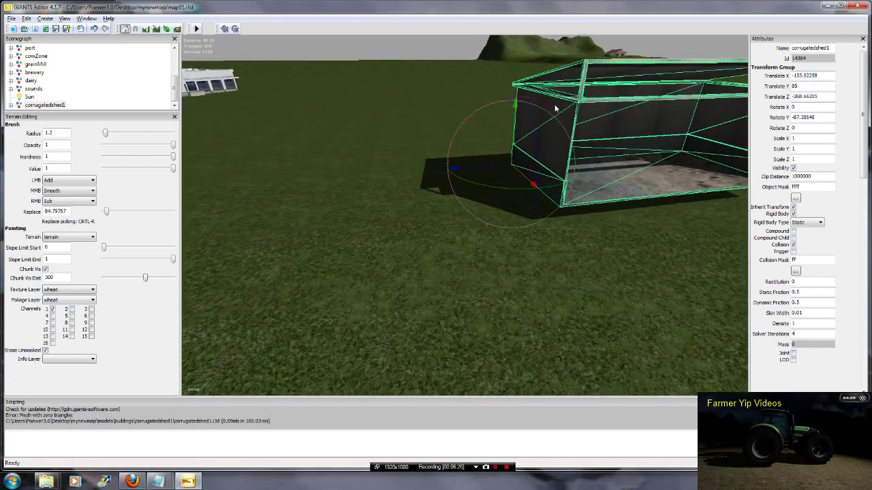
{"action": "left_click_drag", "start_coordinate": [588, 168], "coordinate": [552, 170], "text": "alt"}
{"action": "left_click", "coordinate": [806, 87]}
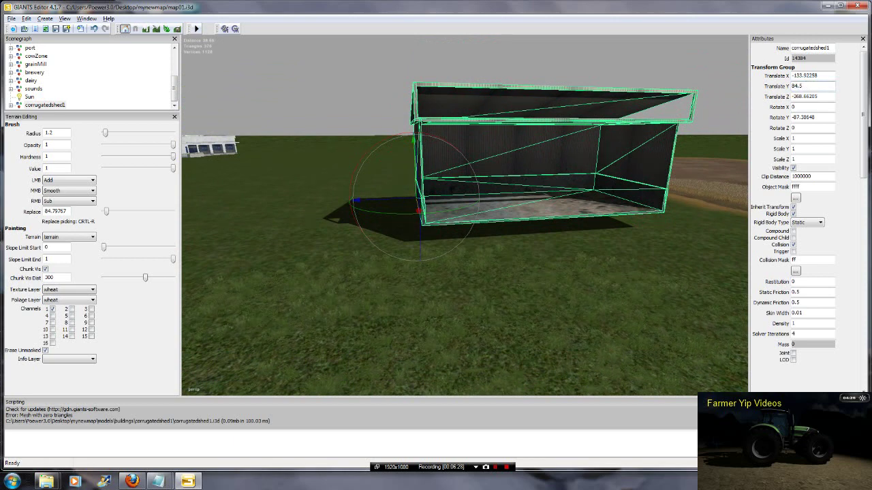
{"action": "key", "text": "Return"}
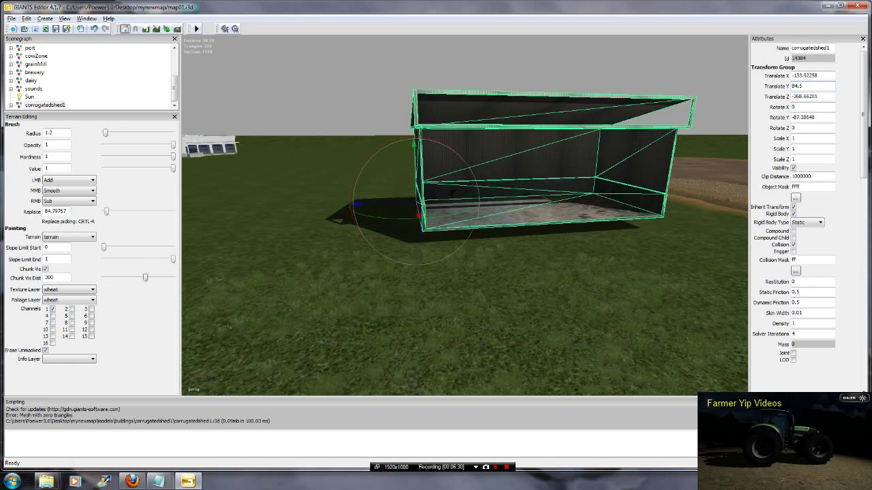
{"action": "left_click_drag", "start_coordinate": [801, 86], "coordinate": [794, 86]}
{"action": "type", "text": "3"}
{"action": "key", "text": "Return"}
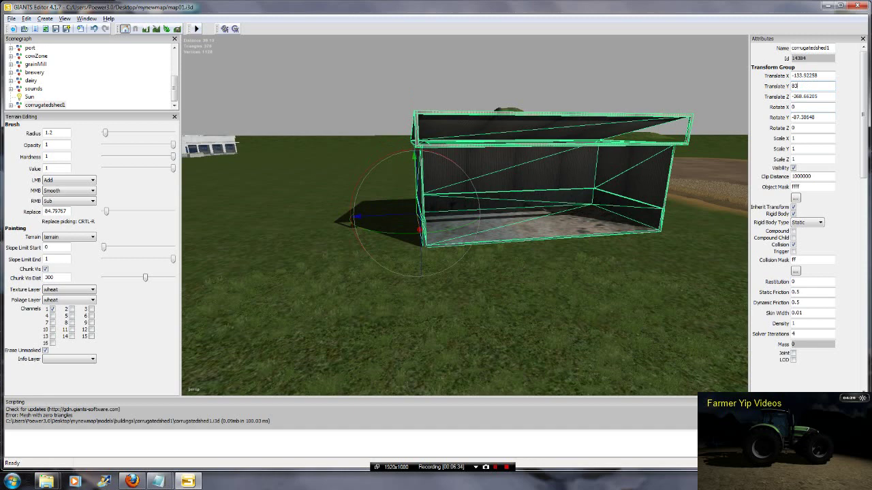
Step: Nudge the shed sideways to about X -134.04 and set its Rotate Y to 90
{"action": "right_click_drag", "start_coordinate": [368, 165], "coordinate": [365, 223], "text": "alt"}
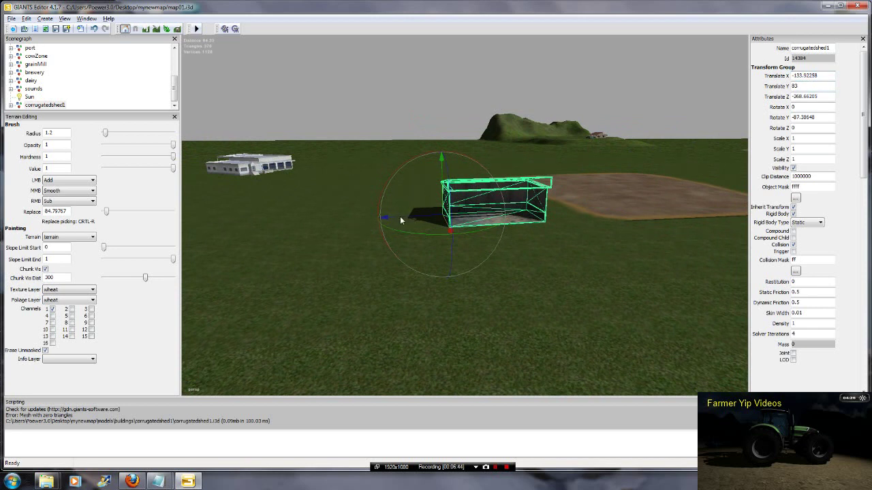
{"action": "mouse_move", "coordinate": [390, 220]}
{"action": "left_mouse_down"}
{"action": "mouse_move", "coordinate": [377, 220]}
{"action": "mouse_move", "coordinate": [389, 221]}
{"action": "left_mouse_up"}
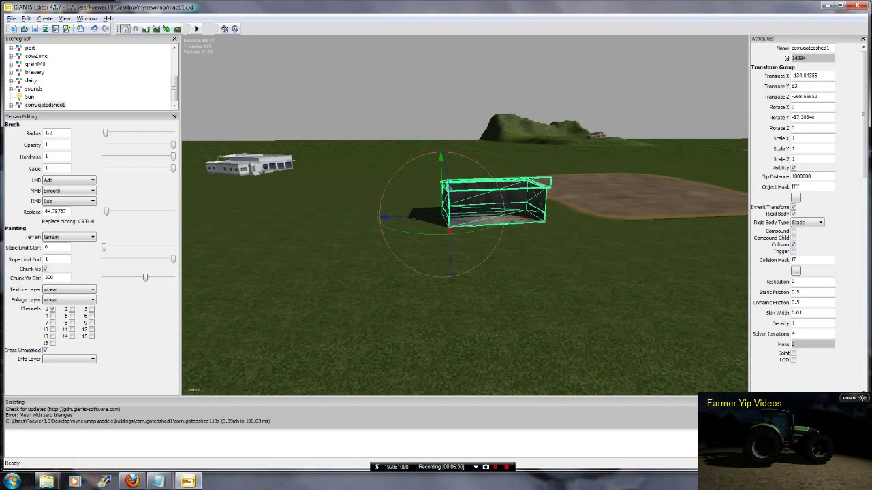
{"action": "double_click", "coordinate": [812, 117]}
{"action": "type", "text": "90"}
{"action": "key", "text": "Return"}
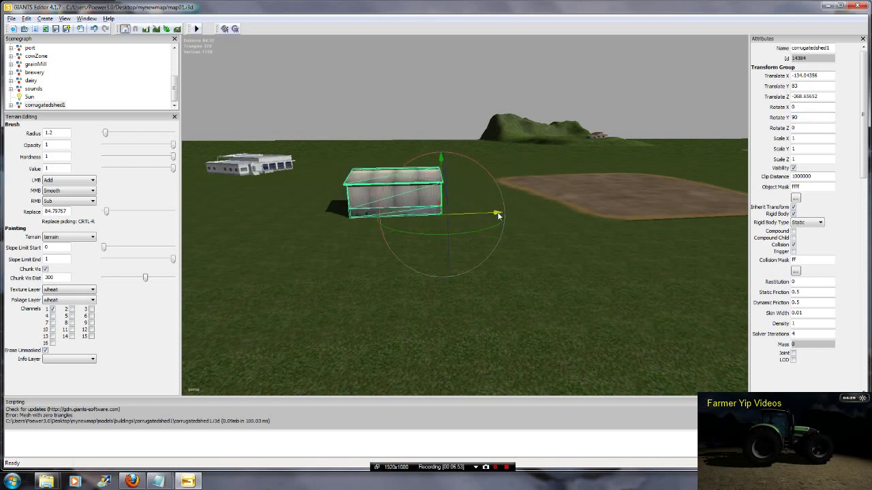
Step: Slide the shed toward the field and back to about X -120.5, and set its Translate X to -125.5
{"action": "left_click_drag", "start_coordinate": [498, 216], "coordinate": [555, 211]}
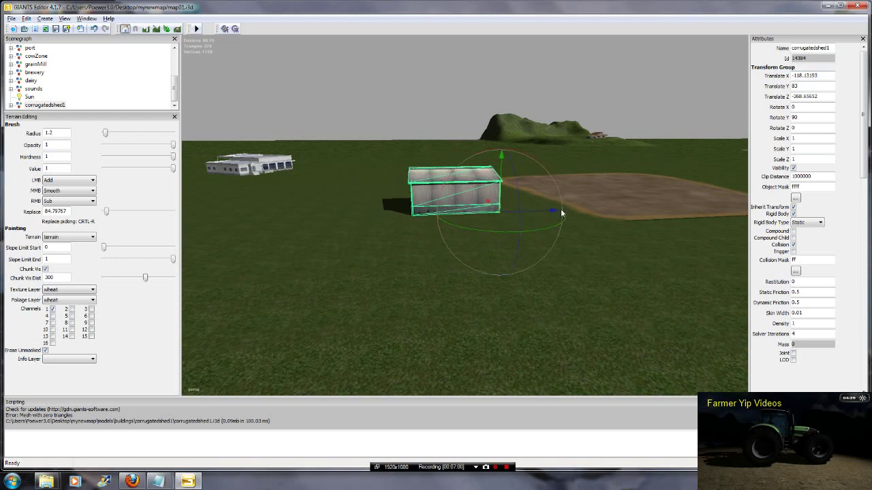
{"action": "left_click_drag", "start_coordinate": [558, 211], "coordinate": [540, 212]}
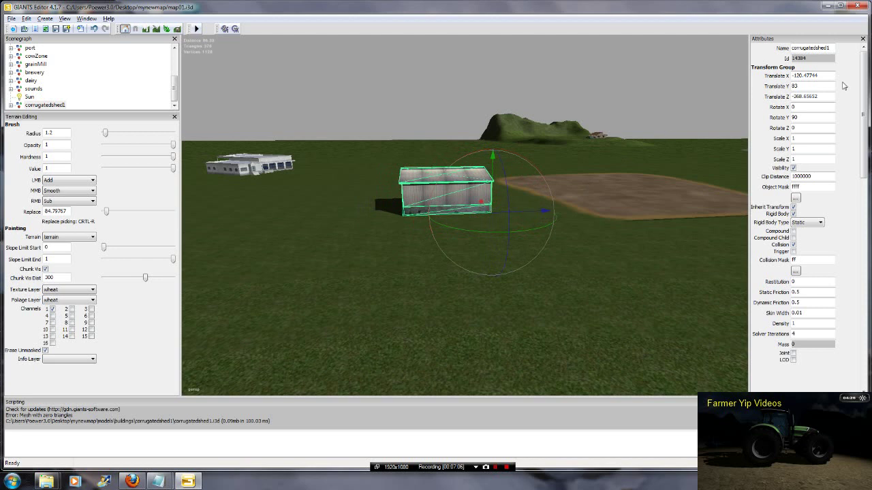
{"action": "left_click_drag", "start_coordinate": [820, 75], "coordinate": [794, 76]}
{"action": "type", "text": "5.5"}
{"action": "key", "text": "Return"}
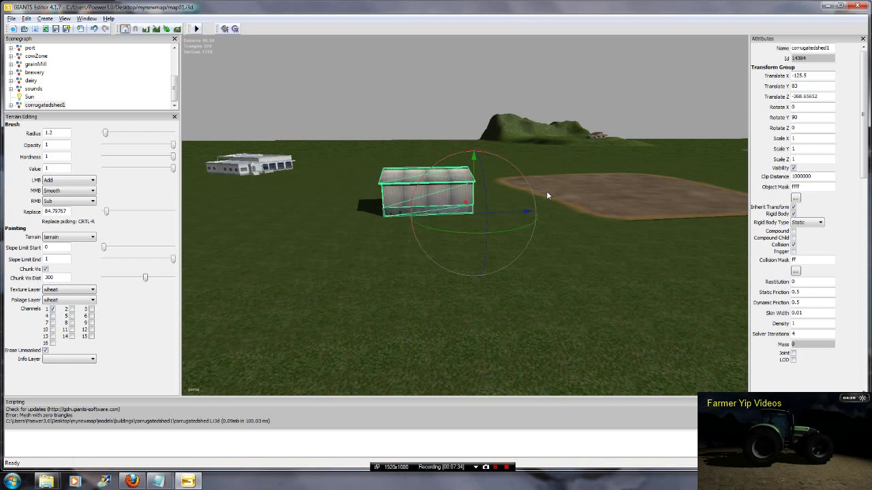
Step: Turn the shed around so its open side faces the view, and move it to about X -136.9, Z -269.2
{"action": "left_click_drag", "start_coordinate": [449, 230], "coordinate": [538, 179]}
{"action": "left_click_drag", "start_coordinate": [415, 214], "coordinate": [372, 215]}
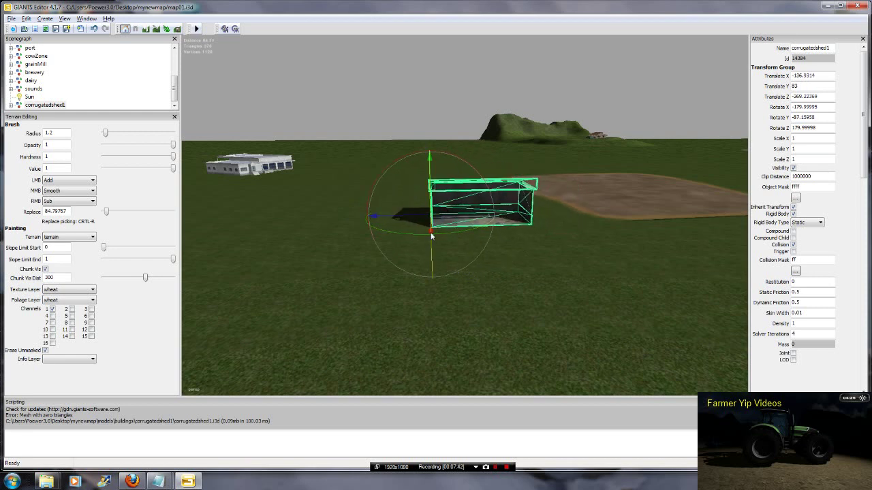
Step: Duplicate the corrugated shed and move the copy alongside the original to about X -163.5, Z -270.5
{"action": "middle_click_drag", "start_coordinate": [499, 235], "coordinate": [492, 235], "text": "alt"}
{"action": "right_click_drag", "start_coordinate": [492, 235], "coordinate": [426, 296], "text": "alt"}
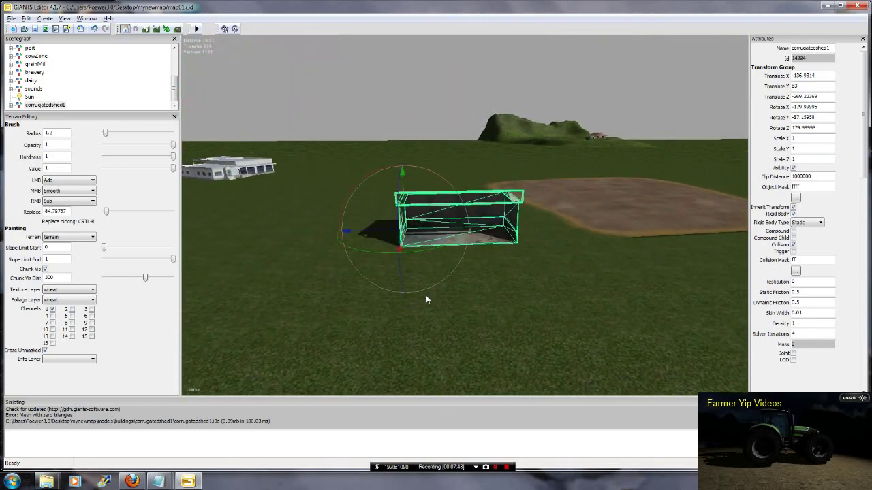
{"action": "middle_click_drag", "start_coordinate": [436, 293], "coordinate": [444, 283], "text": "alt"}
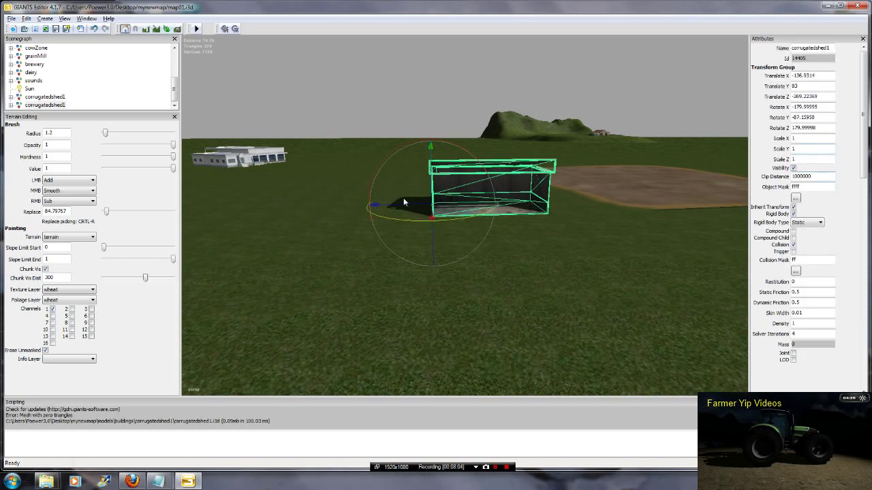
{"action": "left_click_drag", "start_coordinate": [376, 208], "coordinate": [250, 209]}
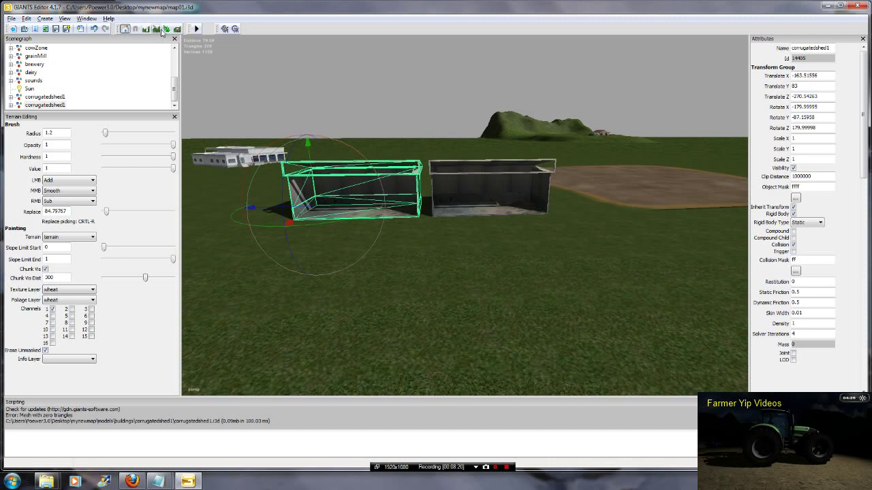
Step: Set up terrain texture painting with the gravel layer and a brush radius of about 2.8
{"action": "left_click", "coordinate": [156, 28]}
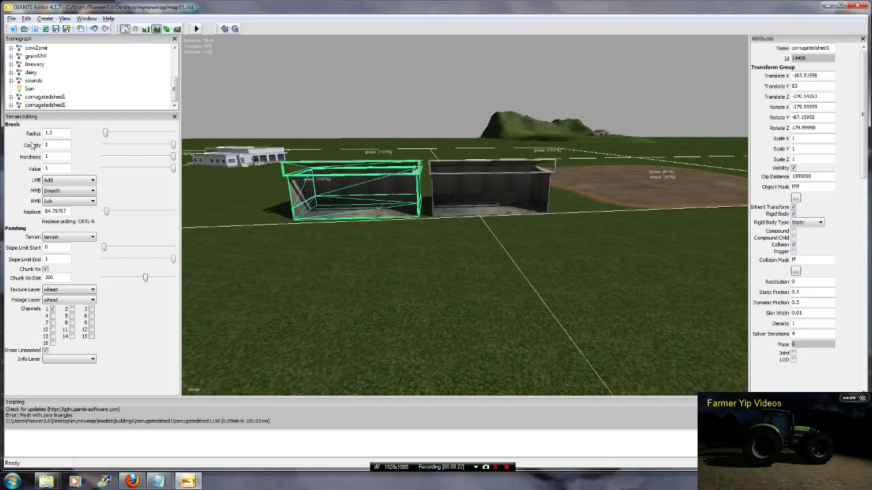
{"action": "left_click", "coordinate": [66, 291]}
{"action": "left_click", "coordinate": [64, 330]}
{"action": "middle_click_drag", "start_coordinate": [350, 217], "coordinate": [353, 247], "text": "alt"}
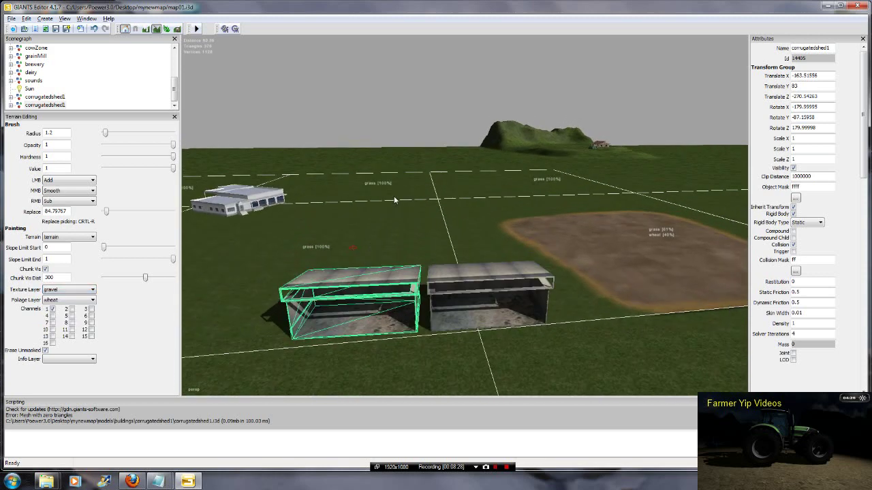
{"action": "left_click_drag", "start_coordinate": [394, 198], "coordinate": [379, 226], "text": "alt"}
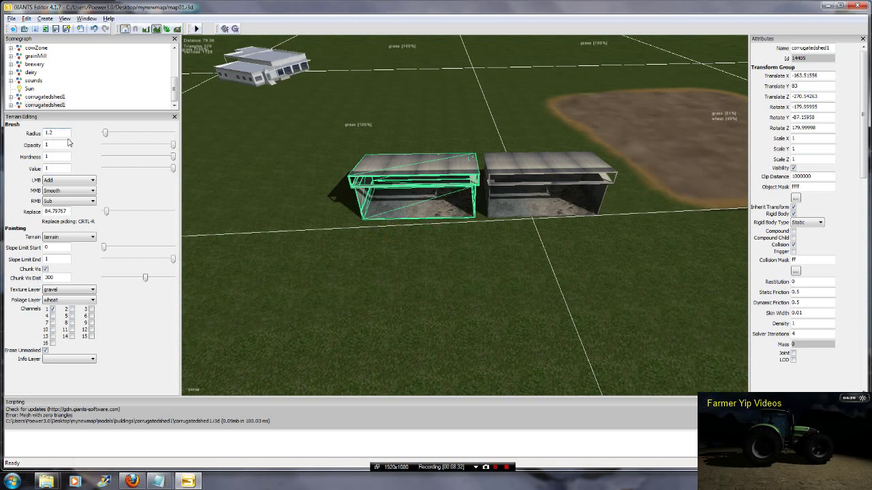
{"action": "left_click_drag", "start_coordinate": [106, 133], "coordinate": [107, 133]}
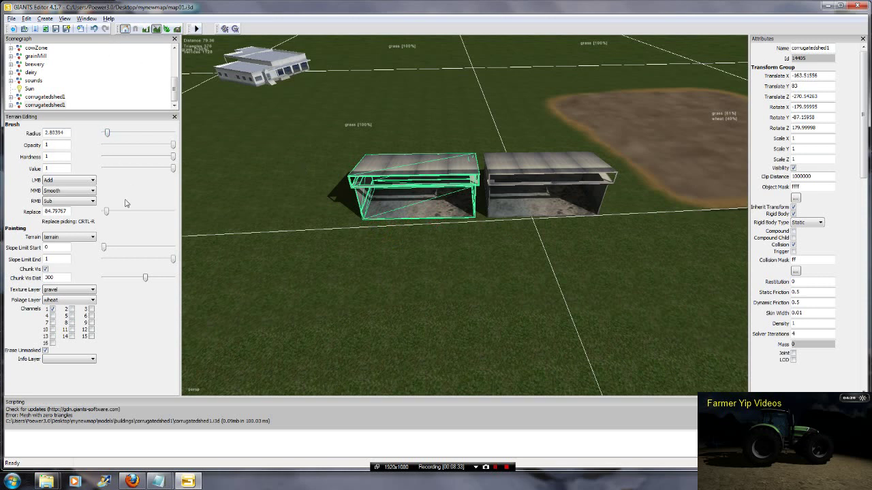
Step: Paint gravel on the ground beneath and in front of both corrugated sheds
{"action": "left_click", "coordinate": [76, 304]}
{"action": "left_click", "coordinate": [76, 294]}
{"action": "mouse_move", "coordinate": [370, 227]}
{"action": "left_mouse_down"}
{"action": "mouse_move", "coordinate": [480, 215]}
{"action": "mouse_move", "coordinate": [497, 226]}
{"action": "mouse_move", "coordinate": [580, 220]}
{"action": "mouse_move", "coordinate": [605, 197]}
{"action": "mouse_move", "coordinate": [603, 222]}
{"action": "mouse_move", "coordinate": [446, 231]}
{"action": "mouse_move", "coordinate": [347, 225]}
{"action": "mouse_move", "coordinate": [365, 180]}
{"action": "left_mouse_up"}
{"action": "mouse_move", "coordinate": [401, 256]}
{"action": "left_mouse_down"}
{"action": "mouse_move", "coordinate": [611, 237]}
{"action": "mouse_move", "coordinate": [395, 239]}
{"action": "mouse_move", "coordinate": [538, 246]}
{"action": "mouse_move", "coordinate": [475, 255]}
{"action": "mouse_move", "coordinate": [616, 218]}
{"action": "mouse_move", "coordinate": [630, 245]}
{"action": "mouse_move", "coordinate": [548, 252]}
{"action": "mouse_move", "coordinate": [558, 238]}
{"action": "mouse_move", "coordinate": [338, 240]}
{"action": "mouse_move", "coordinate": [355, 175]}
{"action": "left_mouse_up"}
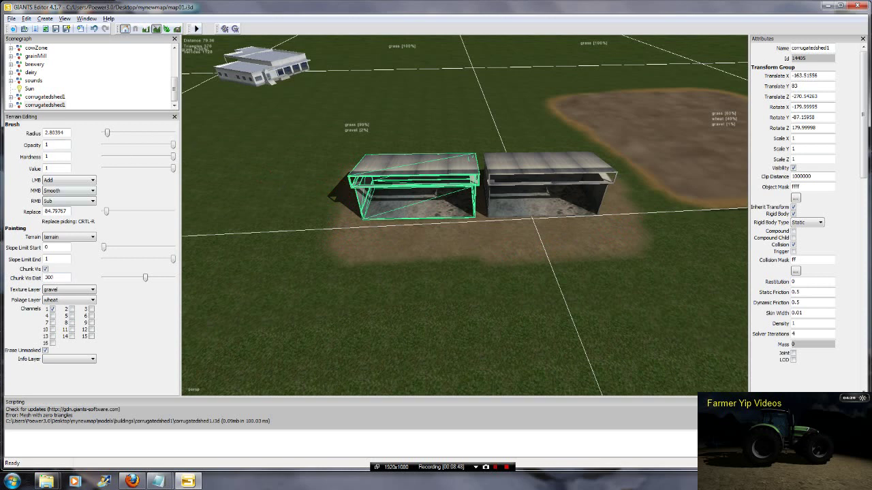
Step: Switch the texture layer to grass and touch up the ground around the front of the sheds
{"action": "left_click", "coordinate": [58, 291]}
{"action": "left_click", "coordinate": [65, 310]}
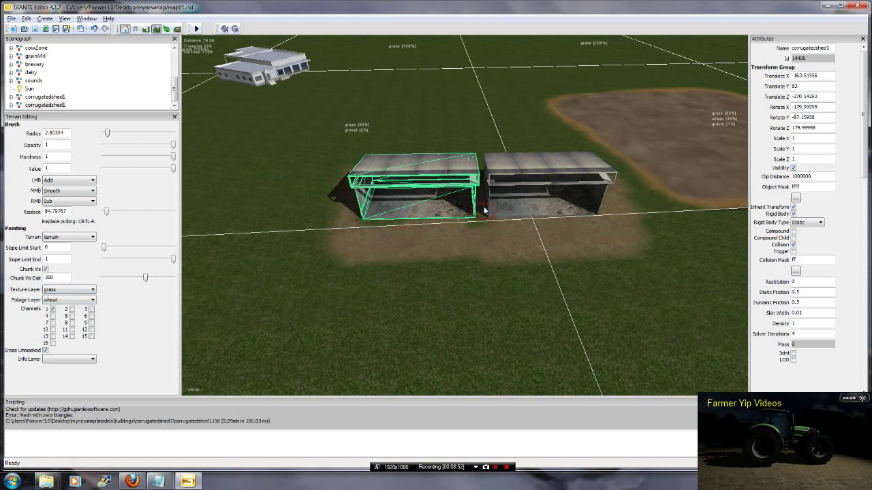
{"action": "left_click_drag", "start_coordinate": [501, 220], "coordinate": [516, 219]}
{"action": "mouse_move", "coordinate": [595, 215]}
{"action": "left_mouse_down"}
{"action": "mouse_move", "coordinate": [608, 203]}
{"action": "mouse_move", "coordinate": [522, 217]}
{"action": "mouse_move", "coordinate": [451, 212]}
{"action": "mouse_move", "coordinate": [286, 225]}
{"action": "mouse_move", "coordinate": [338, 230]}
{"action": "mouse_move", "coordinate": [289, 211]}
{"action": "left_mouse_up"}
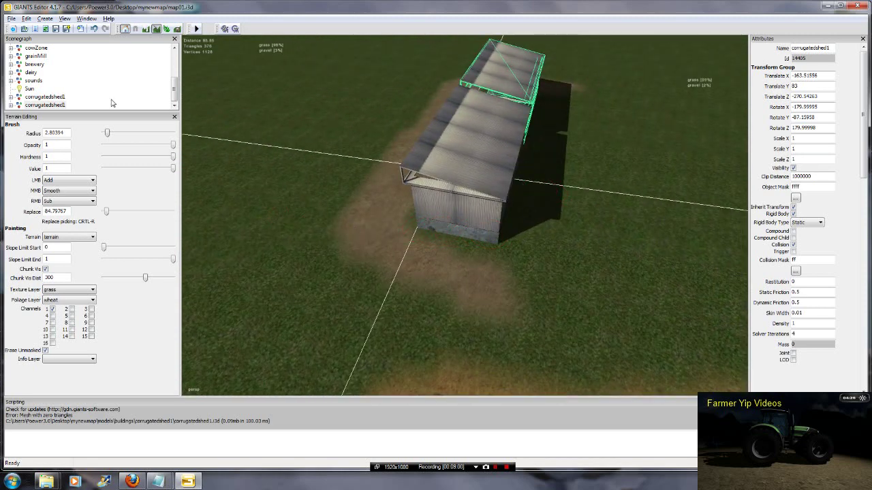
Step: Paint gravel behind the sheds and around the end nearest the field, and return the texture layer to grass
{"action": "left_click", "coordinate": [68, 290]}
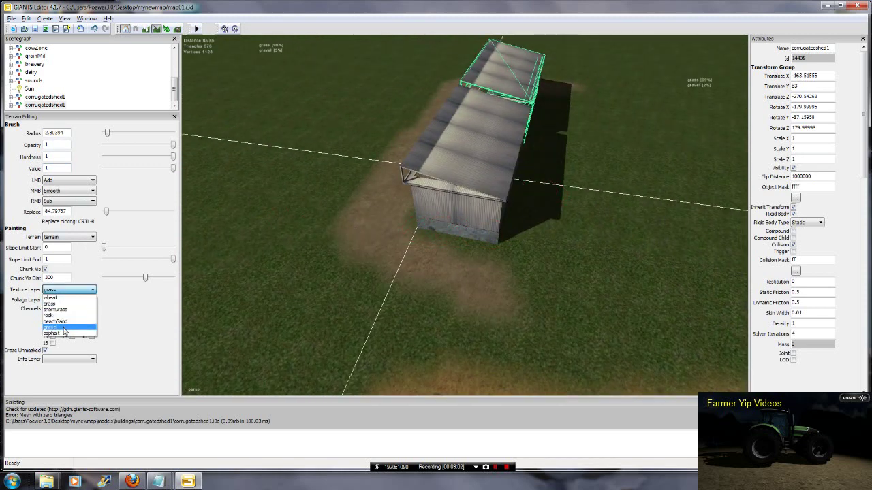
{"action": "left_click", "coordinate": [64, 328]}
{"action": "middle_click_drag", "start_coordinate": [538, 209], "coordinate": [340, 214], "text": "alt"}
{"action": "left_click_drag", "start_coordinate": [339, 217], "coordinate": [287, 206], "text": "alt"}
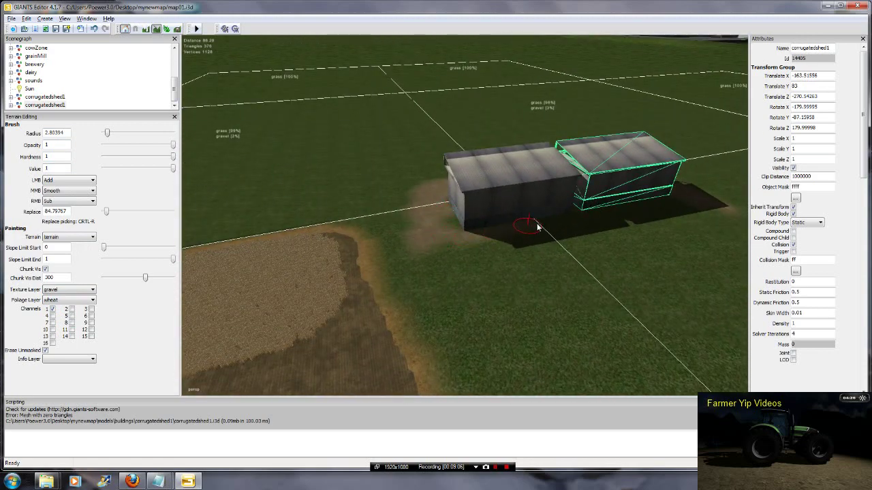
{"action": "mouse_move", "coordinate": [588, 224]}
{"action": "left_mouse_down"}
{"action": "mouse_move", "coordinate": [467, 241]}
{"action": "mouse_move", "coordinate": [649, 214]}
{"action": "mouse_move", "coordinate": [621, 227]}
{"action": "mouse_move", "coordinate": [414, 236]}
{"action": "left_mouse_up"}
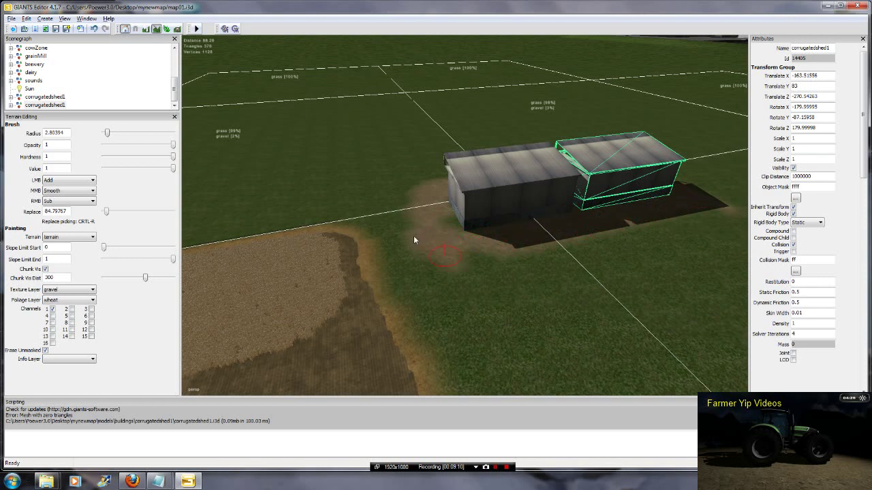
{"action": "left_click", "coordinate": [62, 290]}
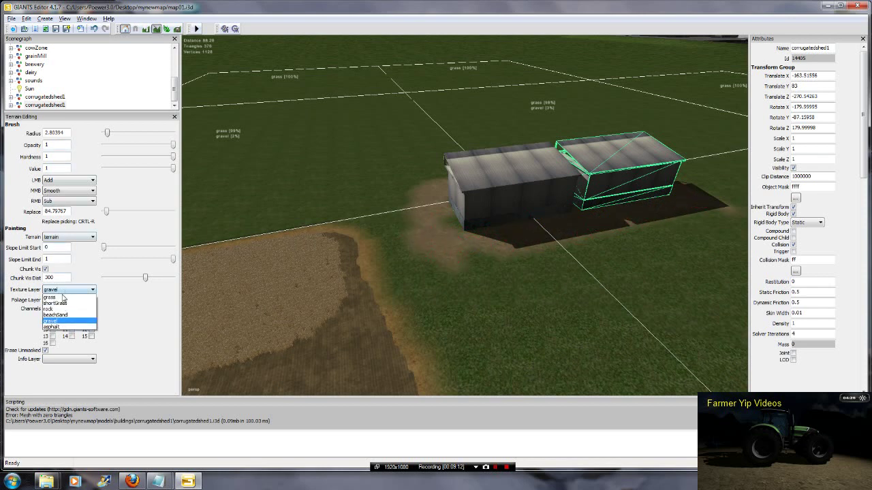
{"action": "left_click", "coordinate": [61, 304]}
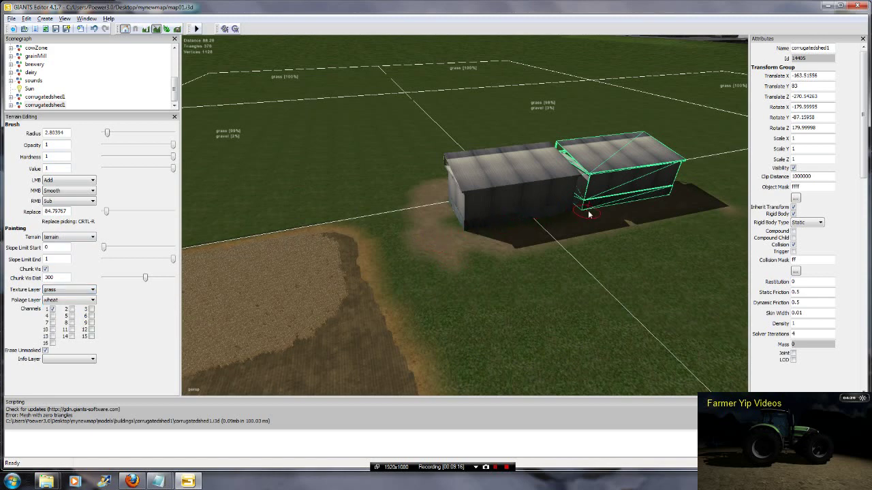
Step: Set up foliage painting with the grass layer on channels 2, 5 and 7 and a brush radius of about 1.83
{"action": "middle_click_drag", "start_coordinate": [397, 157], "coordinate": [387, 203], "text": "alt"}
{"action": "right_click_drag", "start_coordinate": [395, 184], "coordinate": [340, 206], "text": "alt"}
{"action": "left_click_drag", "start_coordinate": [339, 202], "coordinate": [425, 195], "text": "alt"}
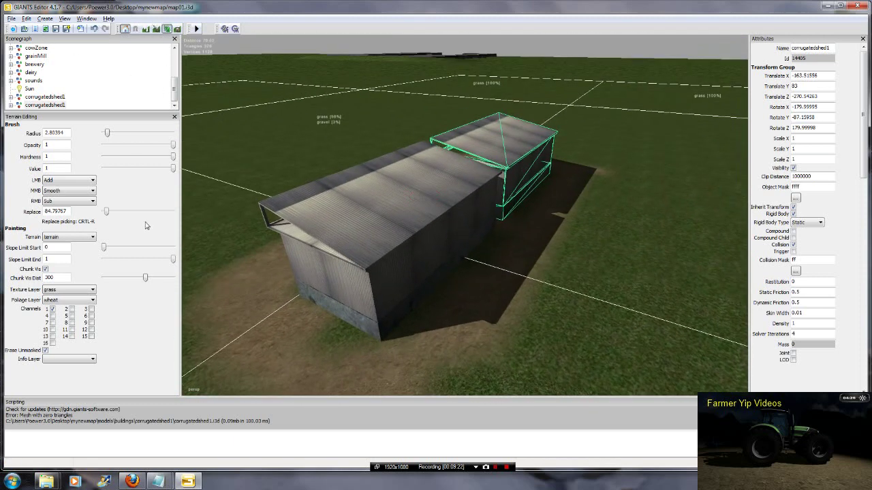
{"action": "left_click", "coordinate": [73, 300]}
{"action": "left_click", "coordinate": [74, 327]}
{"action": "left_click", "coordinate": [52, 323]}
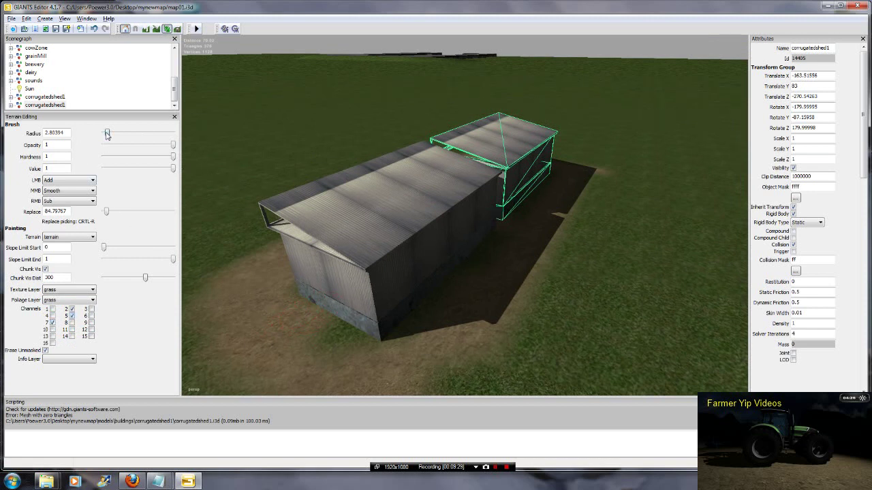
{"action": "left_click_drag", "start_coordinate": [107, 134], "coordinate": [106, 134]}
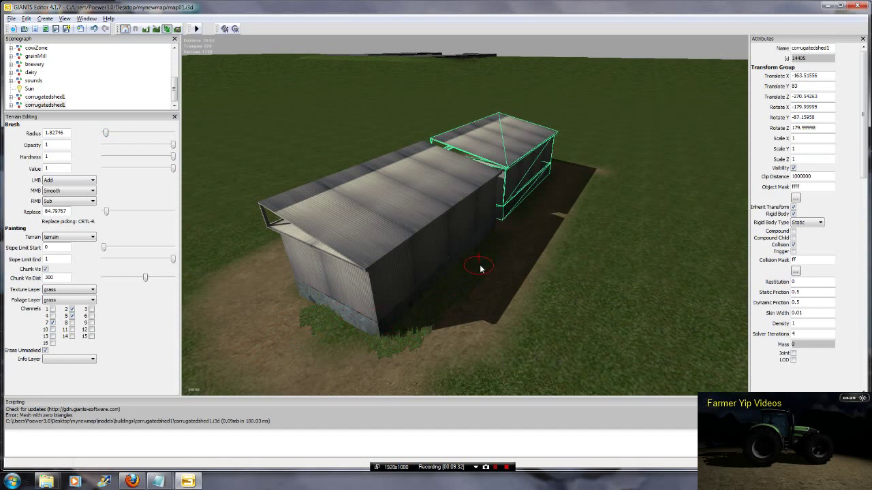
Step: Paint grass foliage tufts along the shed walls, at the front corners and between the two sheds
{"action": "middle_click_drag", "start_coordinate": [298, 275], "coordinate": [328, 288], "text": "alt"}
{"action": "left_click_drag", "start_coordinate": [329, 287], "coordinate": [451, 301], "text": "alt"}
{"action": "middle_click_drag", "start_coordinate": [452, 302], "coordinate": [504, 285], "text": "alt"}
{"action": "mouse_move", "coordinate": [447, 217]}
{"action": "left_mouse_down"}
{"action": "mouse_move", "coordinate": [422, 186]}
{"action": "mouse_move", "coordinate": [396, 180]}
{"action": "left_mouse_up"}
{"action": "middle_click_drag", "start_coordinate": [395, 180], "coordinate": [404, 198], "text": "alt"}
{"action": "mouse_move", "coordinate": [404, 197]}
{"action": "left_mouse_down", "text": "alt"}
{"action": "mouse_move", "coordinate": [461, 214]}
{"action": "mouse_move", "coordinate": [526, 213]}
{"action": "mouse_move", "coordinate": [505, 189]}
{"action": "left_mouse_up", "text": "alt"}
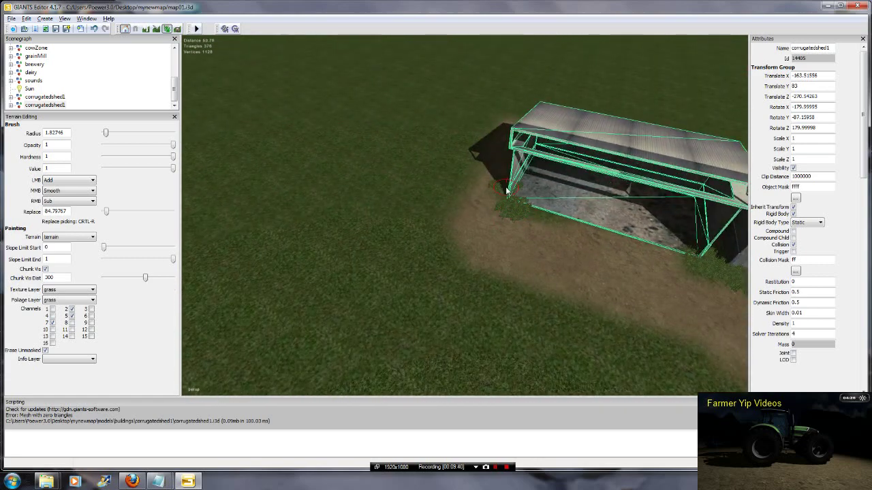
{"action": "middle_click_drag", "start_coordinate": [532, 263], "coordinate": [507, 237], "text": "alt"}
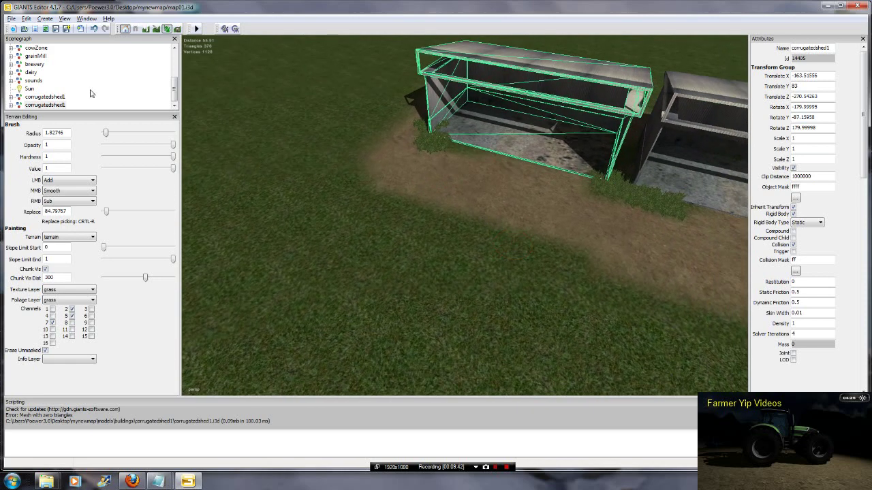
Step: Paint a strip of asphalt texture in front of both sheds with a brush radius of about 4.76
{"action": "left_click", "coordinate": [156, 29]}
{"action": "left_click", "coordinate": [68, 289]}
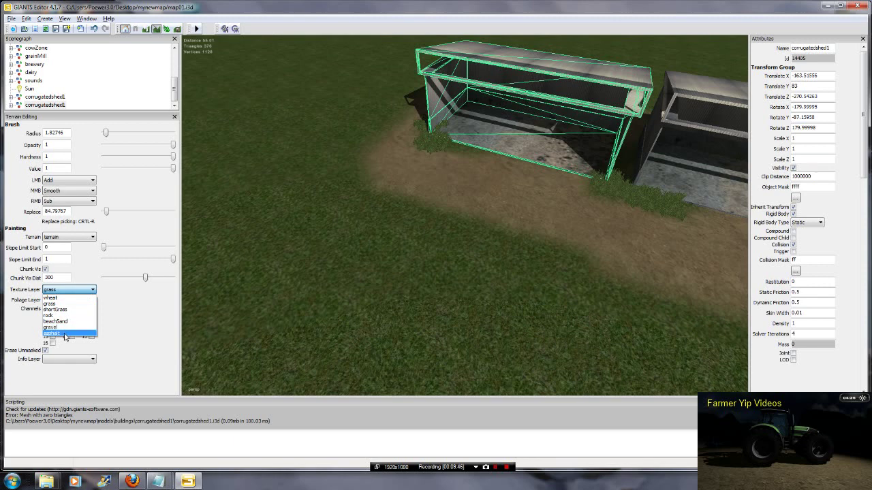
{"action": "left_click", "coordinate": [66, 334]}
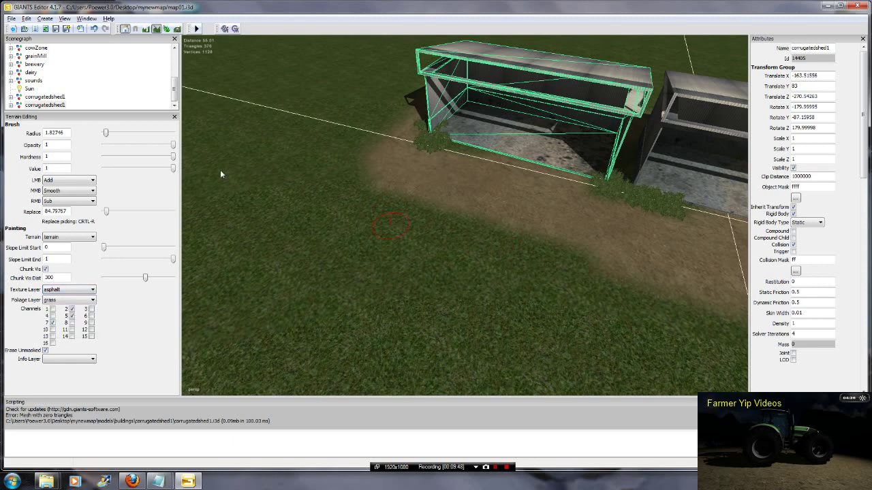
{"action": "left_click_drag", "start_coordinate": [105, 133], "coordinate": [110, 133]}
{"action": "left_click_drag", "start_coordinate": [376, 216], "coordinate": [644, 305]}
{"action": "middle_click_drag", "start_coordinate": [550, 251], "coordinate": [526, 228], "text": "alt"}
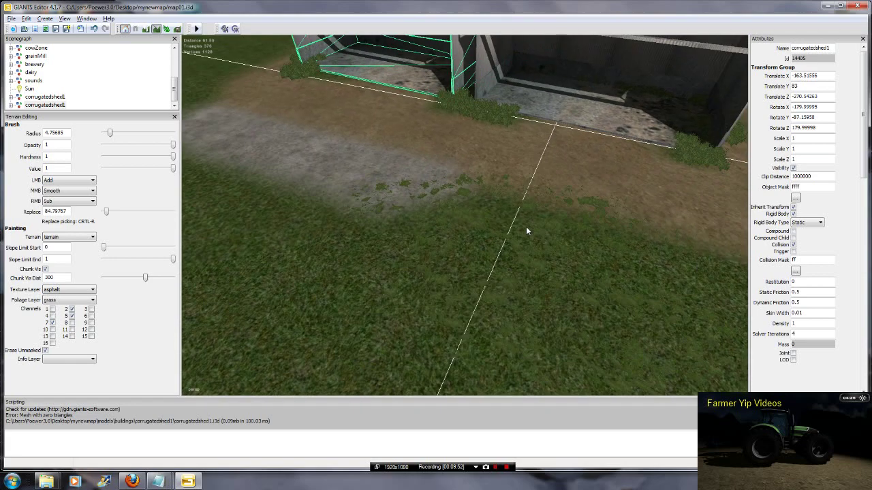
{"action": "mouse_move", "coordinate": [449, 172]}
{"action": "left_mouse_down"}
{"action": "mouse_move", "coordinate": [615, 208]}
{"action": "mouse_move", "coordinate": [640, 249]}
{"action": "mouse_move", "coordinate": [365, 190]}
{"action": "left_mouse_up"}
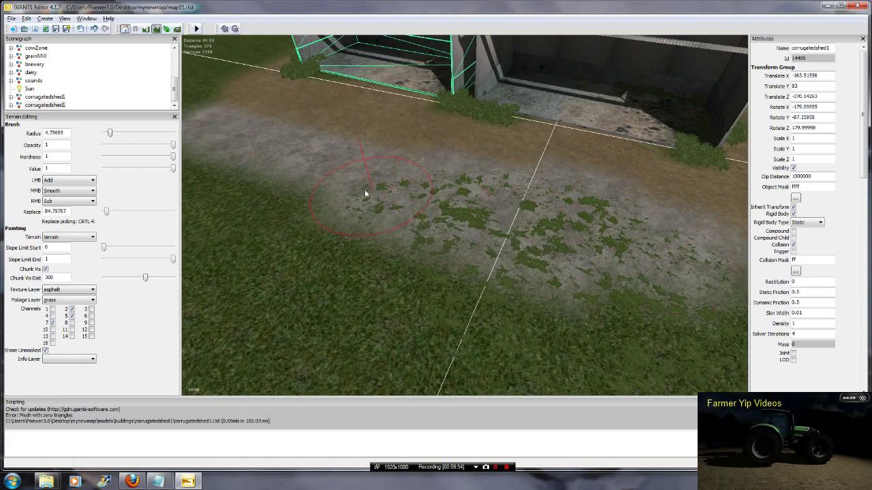
Step: Widen the asphalt strip away from the sheds and extend it at both ends
{"action": "middle_click_drag", "start_coordinate": [321, 188], "coordinate": [371, 184], "text": "alt"}
{"action": "right_click_drag", "start_coordinate": [371, 185], "coordinate": [402, 223], "text": "alt"}
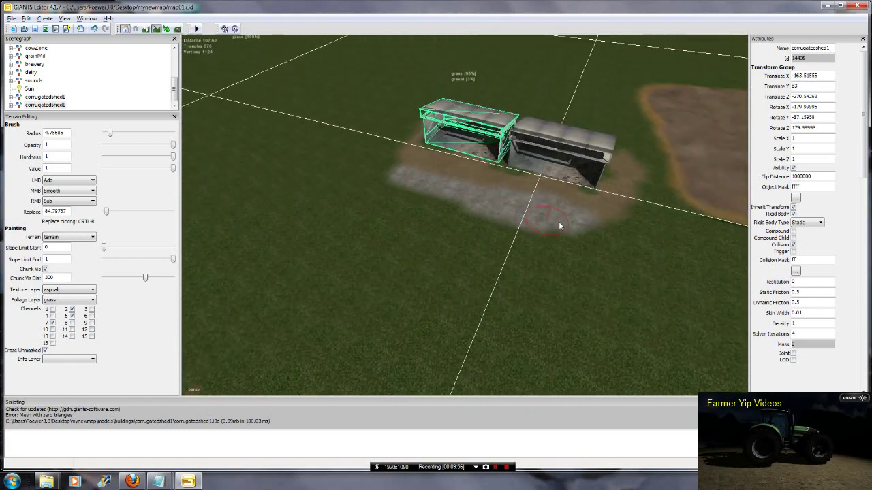
{"action": "mouse_move", "coordinate": [560, 225]}
{"action": "left_mouse_down"}
{"action": "mouse_move", "coordinate": [592, 235]}
{"action": "mouse_move", "coordinate": [400, 187]}
{"action": "mouse_move", "coordinate": [602, 248]}
{"action": "mouse_move", "coordinate": [548, 244]}
{"action": "left_mouse_up"}
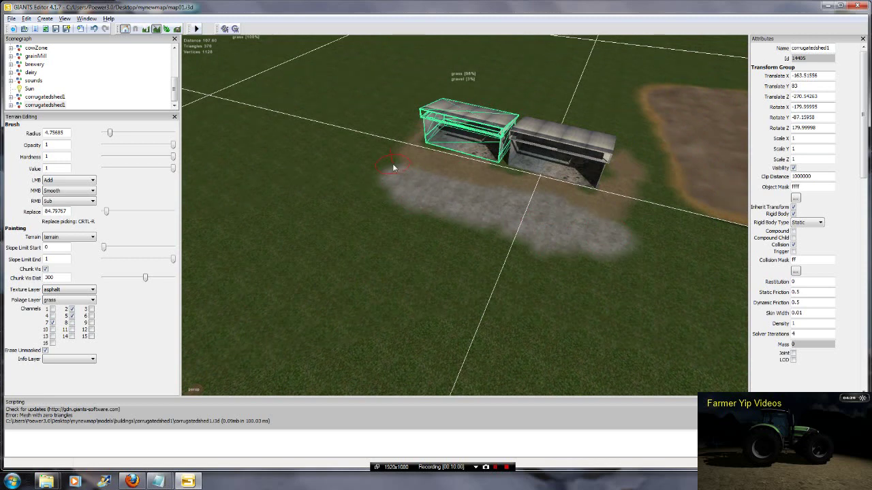
{"action": "mouse_move", "coordinate": [393, 167]}
{"action": "left_mouse_down"}
{"action": "mouse_move", "coordinate": [411, 197]}
{"action": "mouse_move", "coordinate": [424, 200]}
{"action": "left_mouse_up"}
{"action": "mouse_move", "coordinate": [431, 164]}
{"action": "middle_mouse_down", "text": "alt"}
{"action": "mouse_move", "coordinate": [463, 194]}
{"action": "mouse_move", "coordinate": [433, 170]}
{"action": "mouse_move", "coordinate": [451, 176]}
{"action": "mouse_move", "coordinate": [475, 140]}
{"action": "middle_mouse_up", "text": "alt"}
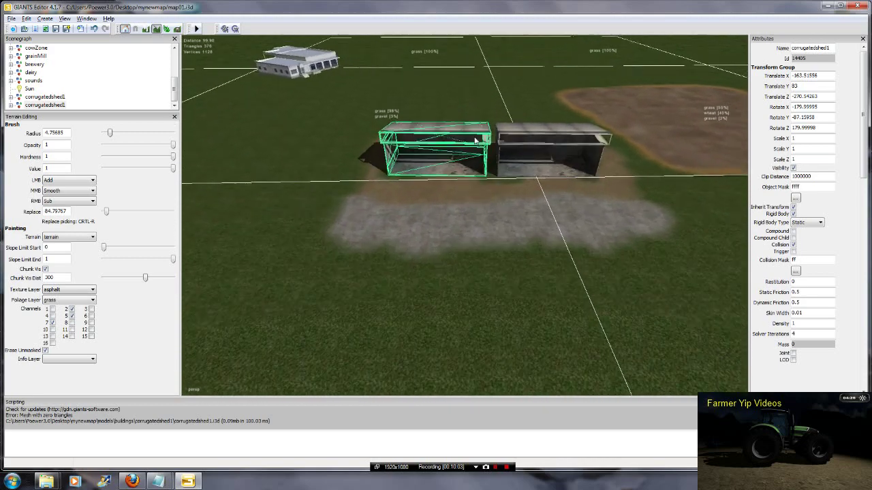
Step: Set up foliage painting with the normalGrass layer on channel 1 for the grass growing through the asphalt
{"action": "right_click_drag", "start_coordinate": [476, 139], "coordinate": [476, 79], "text": "alt"}
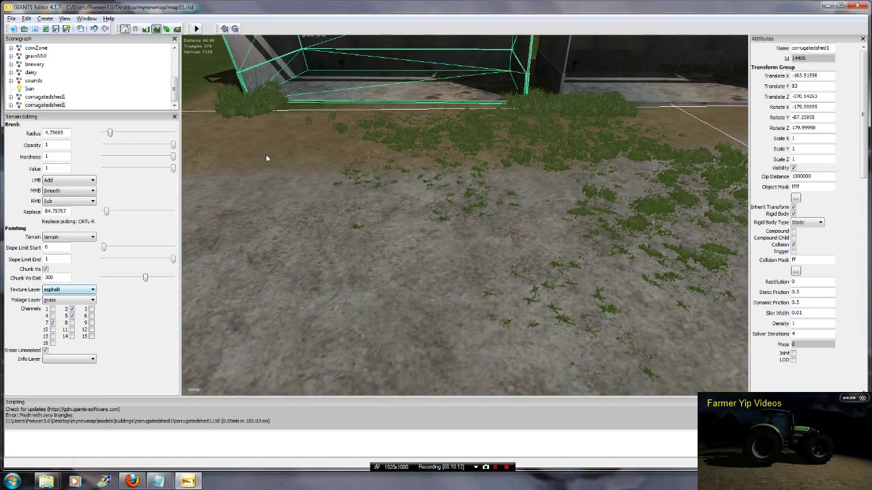
{"action": "middle_click_drag", "start_coordinate": [589, 169], "coordinate": [568, 167], "text": "alt"}
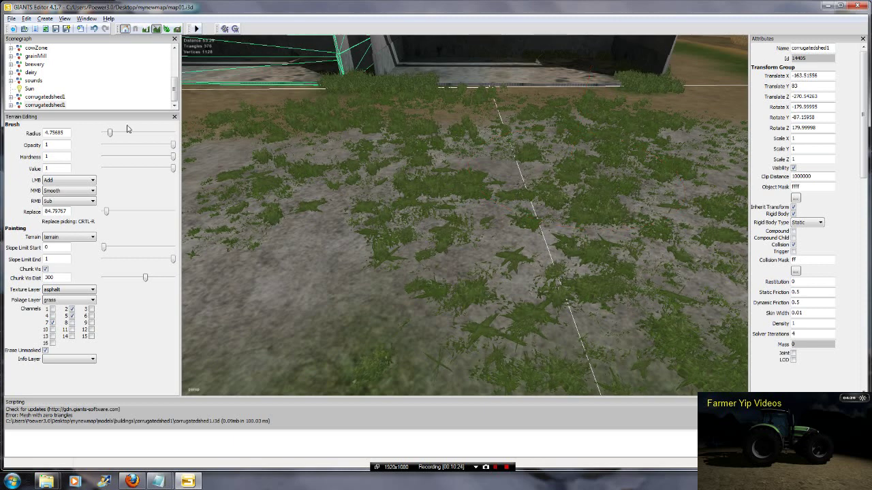
{"action": "left_click", "coordinate": [67, 300]}
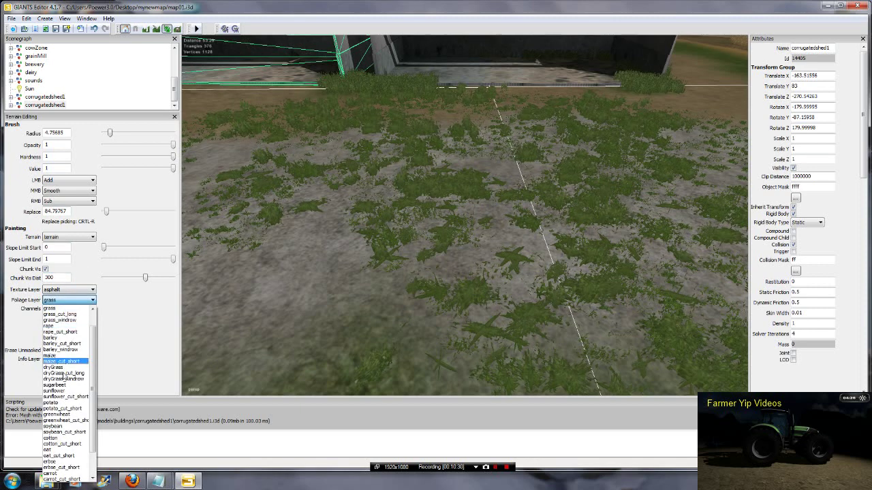
{"action": "left_click_drag", "start_coordinate": [93, 413], "coordinate": [94, 440]}
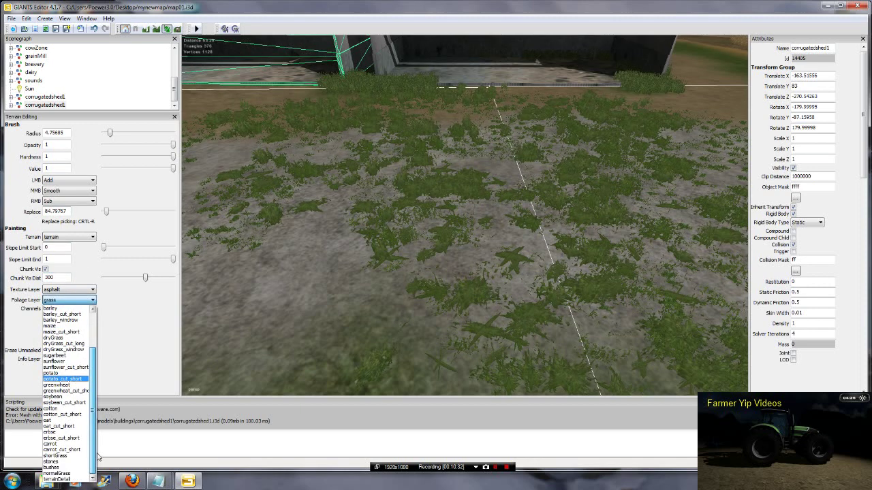
{"action": "left_click", "coordinate": [58, 473]}
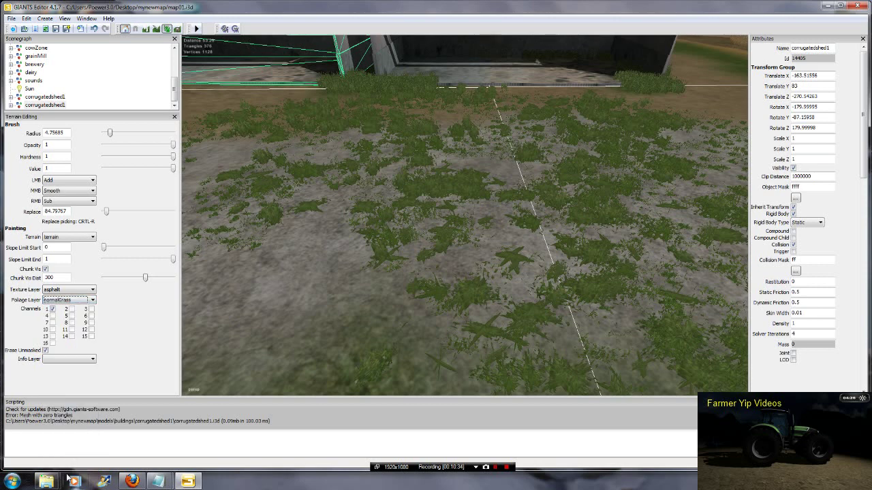
{"action": "left_click", "coordinate": [93, 301]}
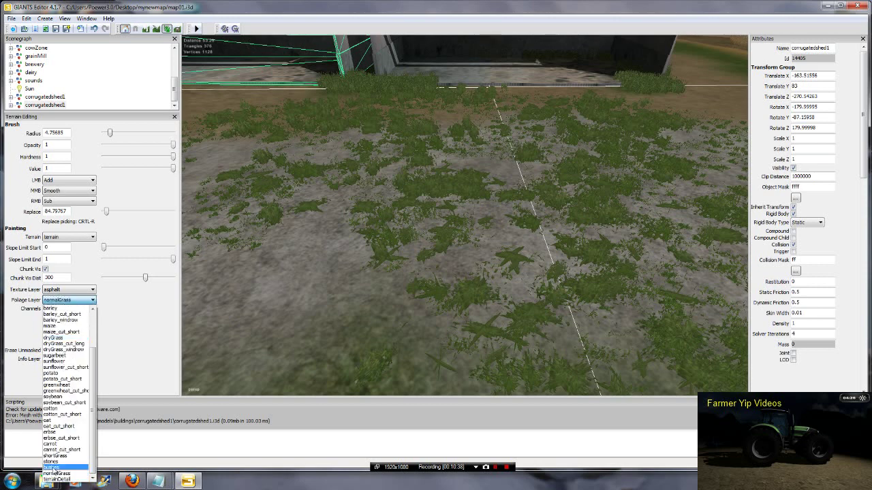
{"action": "left_click", "coordinate": [55, 475]}
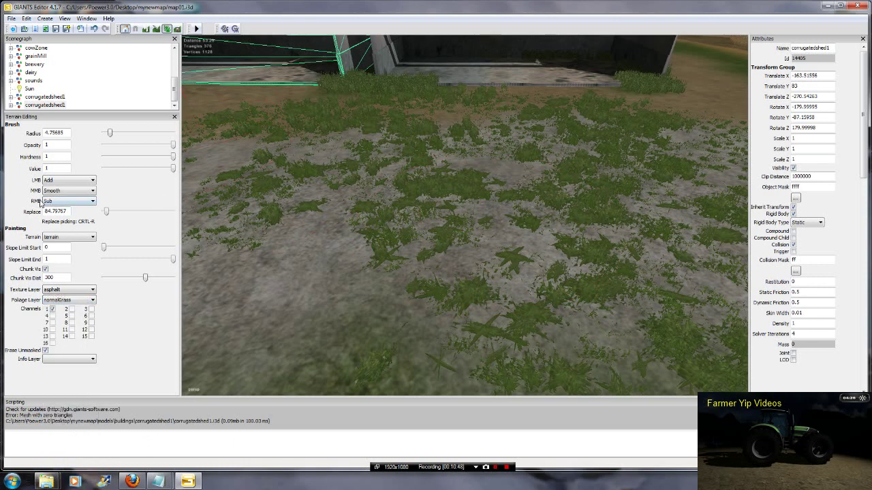
Step: Thin out the normalGrass foliage across the asphalt strip and the bare ground in front of both sheds
{"action": "mouse_move", "coordinate": [529, 173]}
{"action": "right_mouse_down"}
{"action": "mouse_move", "coordinate": [433, 165]}
{"action": "mouse_move", "coordinate": [357, 242]}
{"action": "mouse_move", "coordinate": [613, 279]}
{"action": "mouse_move", "coordinate": [673, 143]}
{"action": "mouse_move", "coordinate": [592, 113]}
{"action": "mouse_move", "coordinate": [309, 118]}
{"action": "mouse_move", "coordinate": [291, 127]}
{"action": "right_mouse_up"}
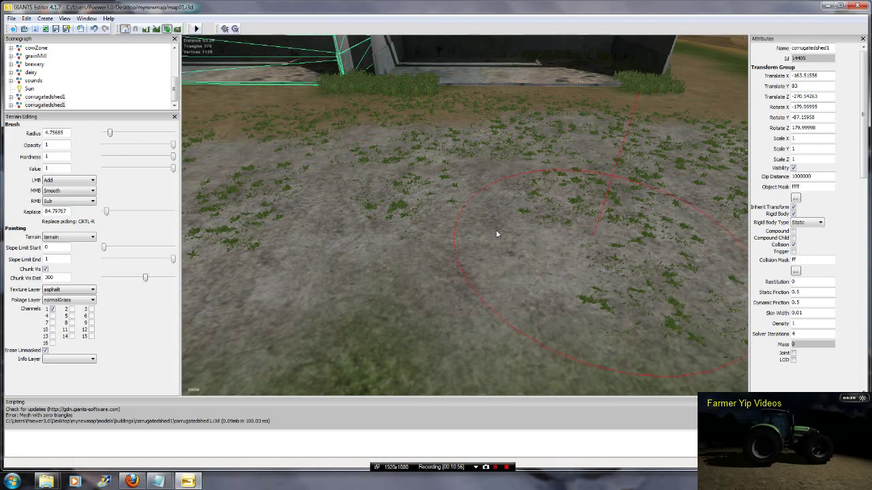
{"action": "mouse_move", "coordinate": [490, 181]}
{"action": "middle_mouse_down", "text": "alt"}
{"action": "mouse_move", "coordinate": [480, 171]}
{"action": "mouse_move", "coordinate": [482, 194]}
{"action": "mouse_move", "coordinate": [482, 183]}
{"action": "middle_mouse_up", "text": "alt"}
{"action": "scroll", "coordinate": [479, 172], "scroll_direction": "down", "scroll_amount": 5}
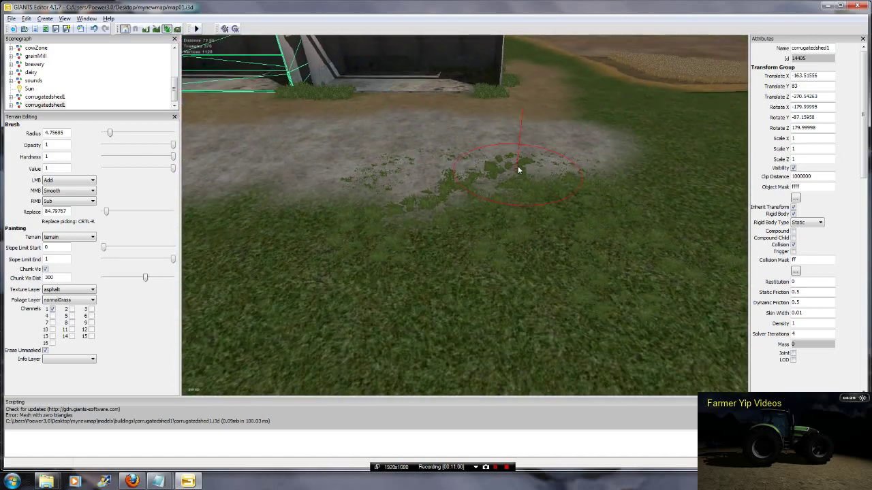
{"action": "mouse_move", "coordinate": [518, 168]}
{"action": "right_mouse_down"}
{"action": "mouse_move", "coordinate": [372, 199]}
{"action": "mouse_move", "coordinate": [628, 242]}
{"action": "mouse_move", "coordinate": [318, 249]}
{"action": "right_mouse_up"}
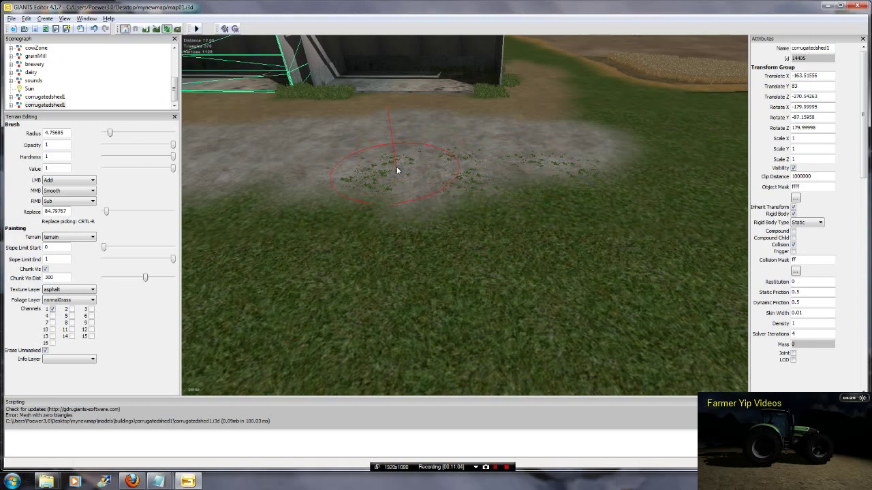
{"action": "scroll", "coordinate": [399, 150], "scroll_direction": "up", "scroll_amount": 5}
{"action": "mouse_move", "coordinate": [399, 150]}
{"action": "middle_mouse_down", "text": "alt"}
{"action": "mouse_move", "coordinate": [404, 157]}
{"action": "mouse_move", "coordinate": [469, 156]}
{"action": "mouse_move", "coordinate": [363, 153]}
{"action": "mouse_move", "coordinate": [370, 164]}
{"action": "mouse_move", "coordinate": [429, 161]}
{"action": "middle_mouse_up", "text": "alt"}
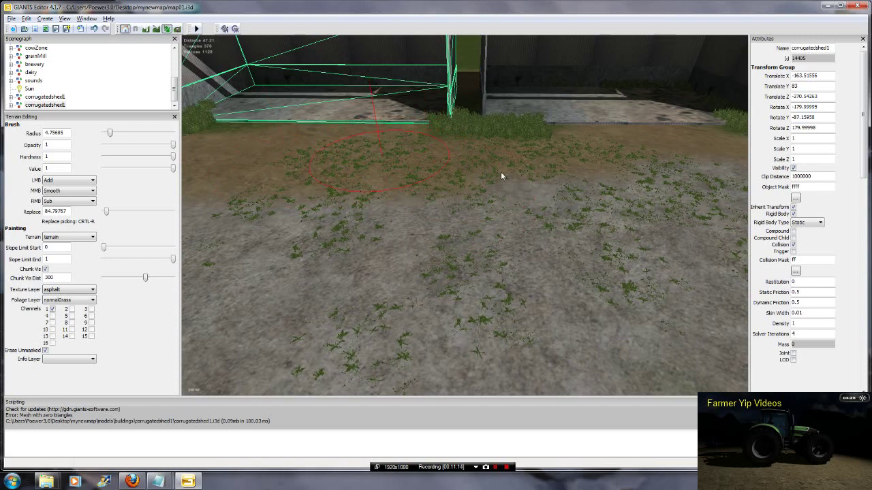
{"action": "scroll", "coordinate": [510, 204], "scroll_direction": "down", "scroll_amount": 5}
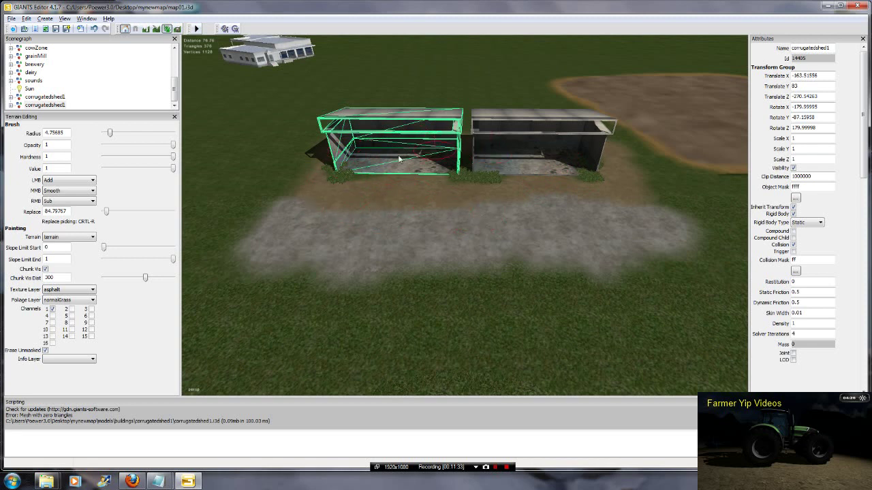
{"action": "left_click_drag", "start_coordinate": [392, 176], "coordinate": [360, 137], "text": "alt"}
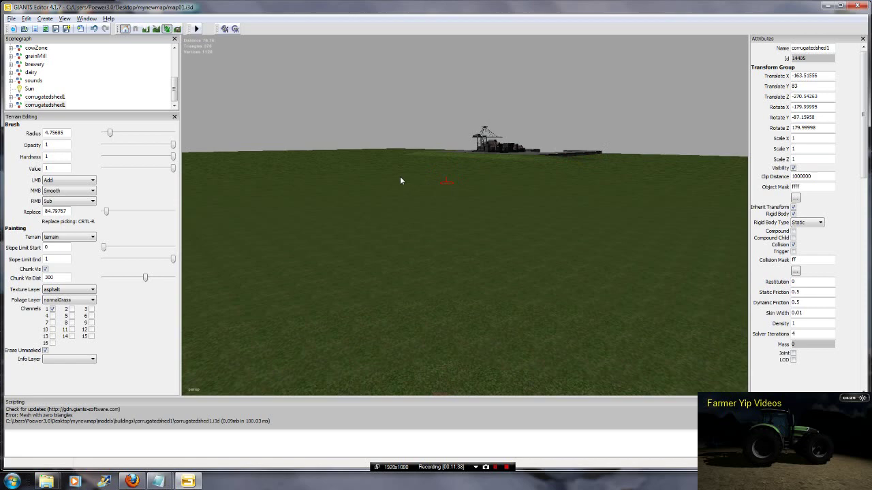
{"action": "left_click", "coordinate": [11, 19]}
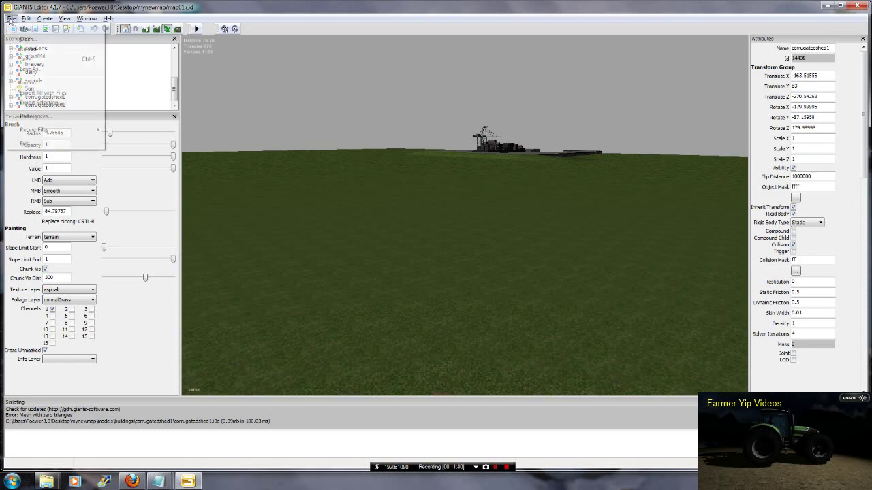
{"action": "left_click", "coordinate": [32, 83]}
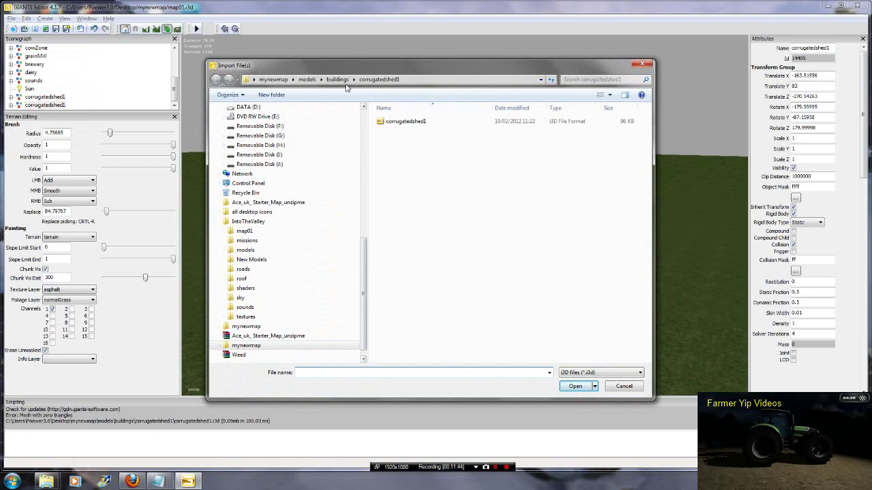
{"action": "left_click", "coordinate": [273, 79]}
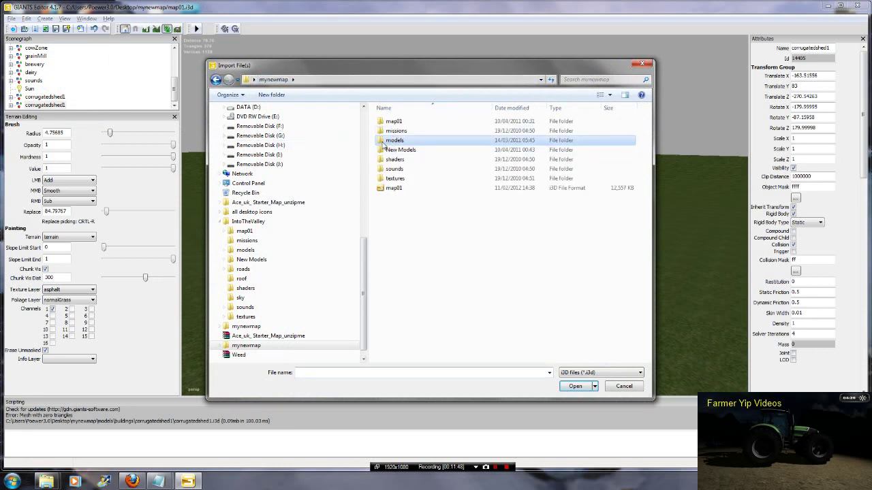
{"action": "double_click", "coordinate": [394, 141]}
{"action": "double_click", "coordinate": [393, 150]}
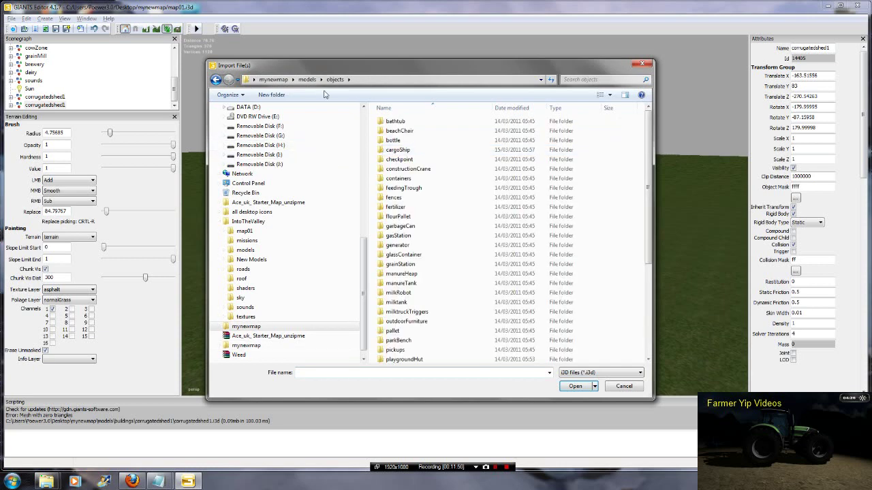
{"action": "left_click", "coordinate": [307, 79]}
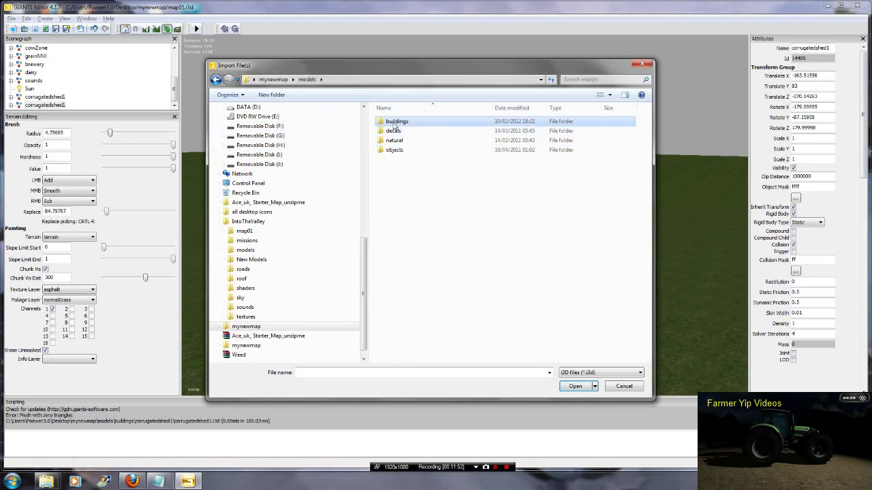
{"action": "double_click", "coordinate": [396, 122]}
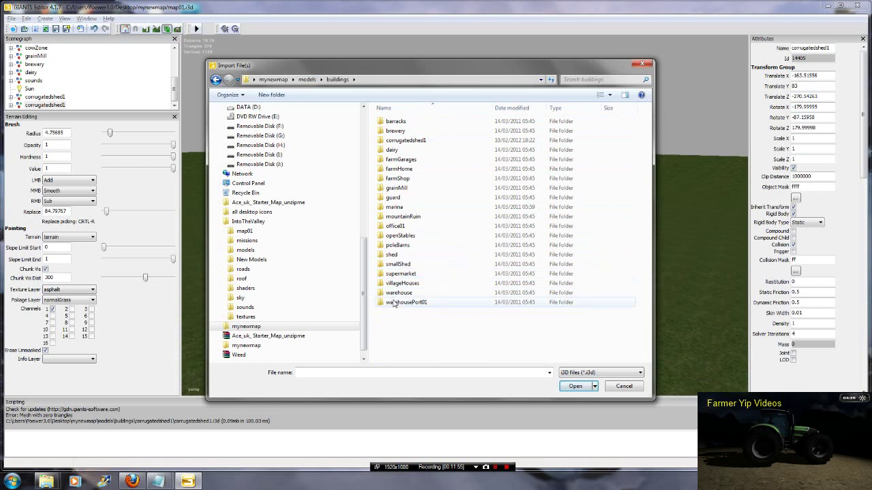
{"action": "double_click", "coordinate": [392, 255]}
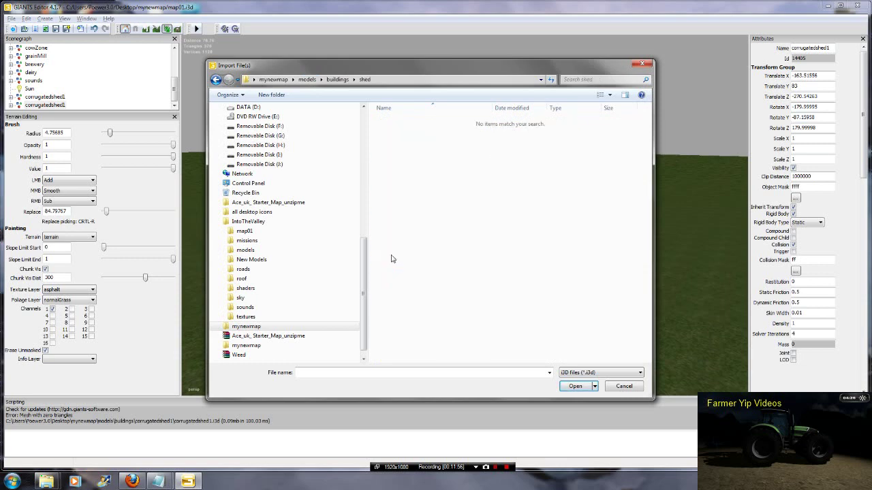
{"action": "left_click", "coordinate": [216, 80]}
{"action": "left_click", "coordinate": [216, 80]}
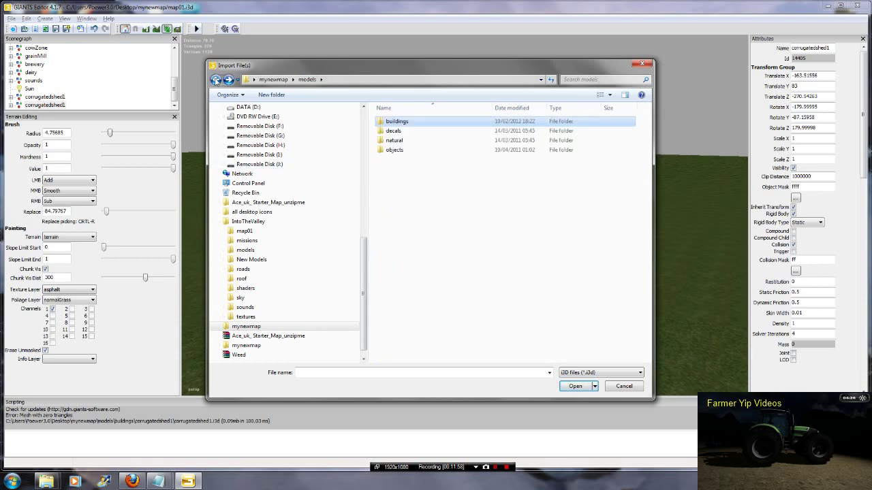
{"action": "left_click", "coordinate": [216, 81]}
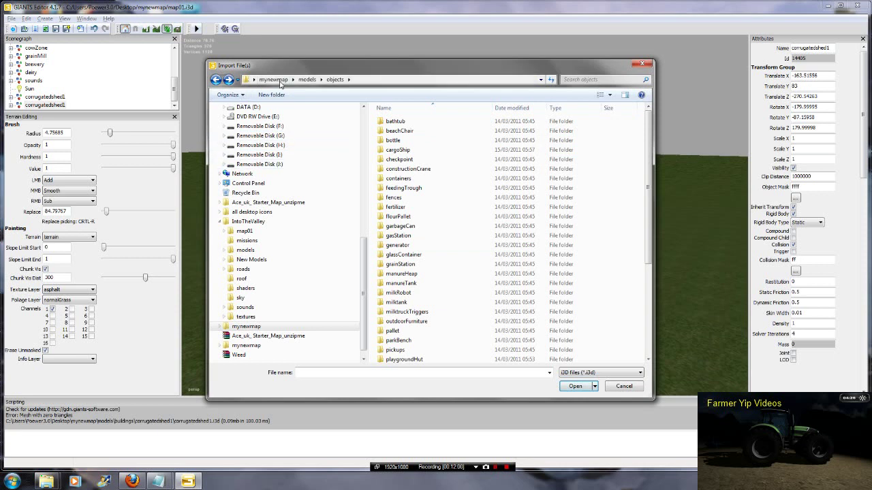
{"action": "left_click", "coordinate": [307, 79]}
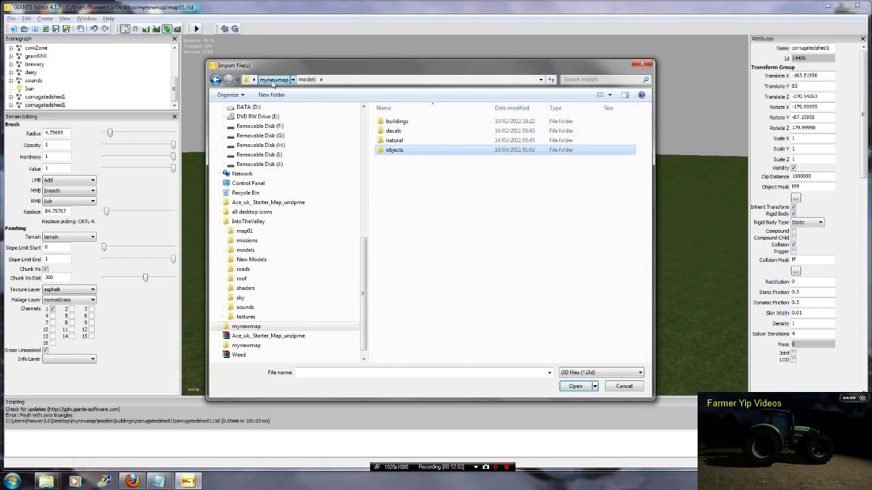
{"action": "left_click", "coordinate": [273, 80]}
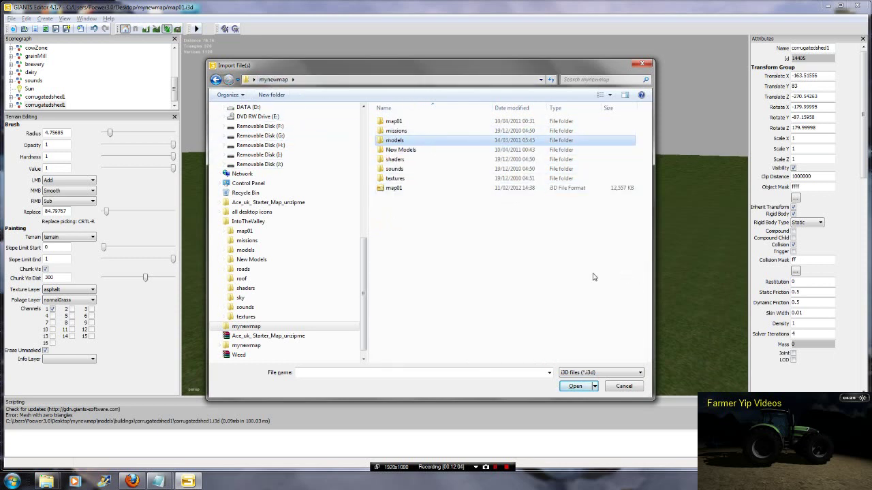
{"action": "left_click", "coordinate": [626, 390]}
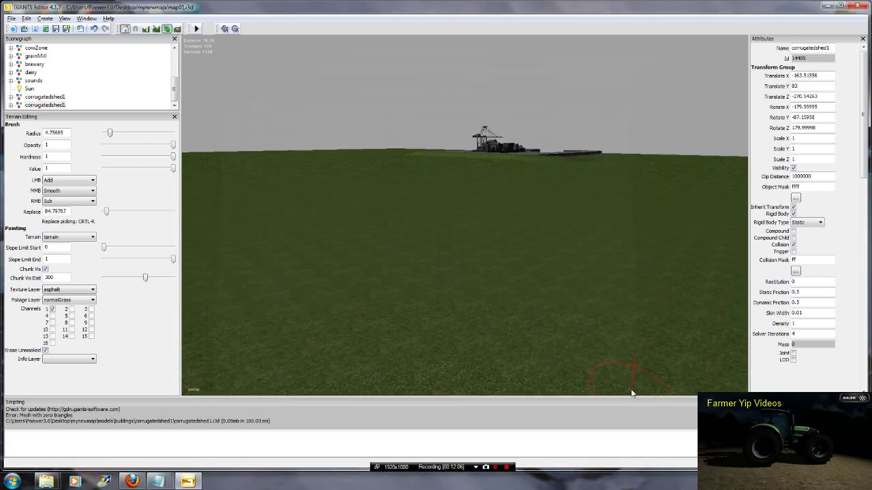
Step: Look over the two dressed sheds from the front and from across the neighbouring field
{"action": "left_click_drag", "start_coordinate": [397, 190], "coordinate": [664, 214], "text": "alt"}
{"action": "mouse_move", "coordinate": [455, 132]}
{"action": "left_mouse_down", "text": "alt"}
{"action": "mouse_move", "coordinate": [568, 122]}
{"action": "mouse_move", "coordinate": [447, 139]}
{"action": "mouse_move", "coordinate": [454, 142]}
{"action": "left_mouse_up", "text": "alt"}
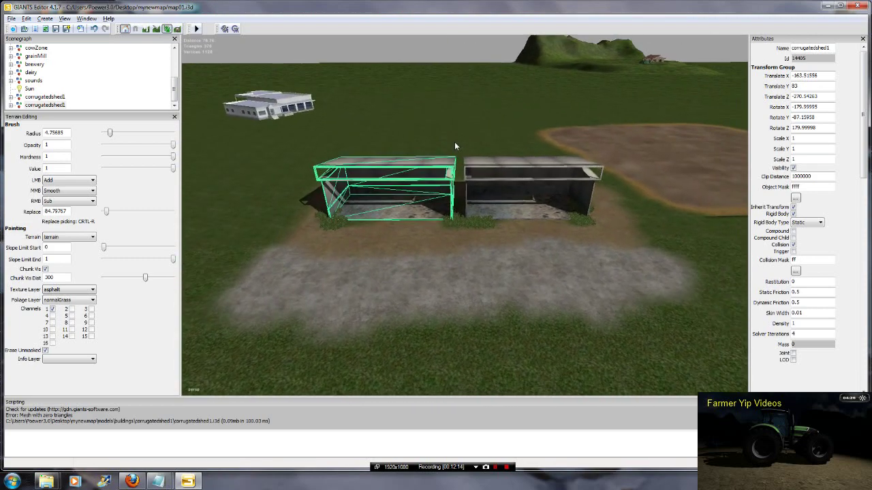
{"action": "middle_click_drag", "start_coordinate": [601, 151], "coordinate": [424, 146], "text": "alt"}
{"action": "left_click_drag", "start_coordinate": [424, 146], "coordinate": [450, 123], "text": "alt"}
{"action": "right_click_drag", "start_coordinate": [450, 124], "coordinate": [472, 105], "text": "alt"}
{"action": "middle_click_drag", "start_coordinate": [474, 167], "coordinate": [475, 155], "text": "alt"}
{"action": "right_click_drag", "start_coordinate": [475, 157], "coordinate": [285, 123], "text": "alt"}
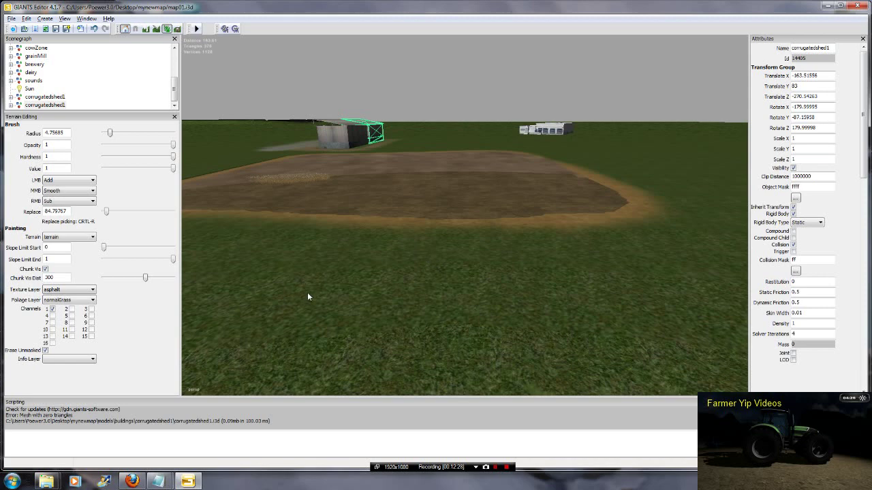
{"action": "mouse_move", "coordinate": [434, 255]}
{"action": "right_mouse_down"}
{"action": "mouse_move", "coordinate": [549, 239]}
{"action": "mouse_move", "coordinate": [605, 243]}
{"action": "mouse_move", "coordinate": [439, 243]}
{"action": "right_mouse_up"}
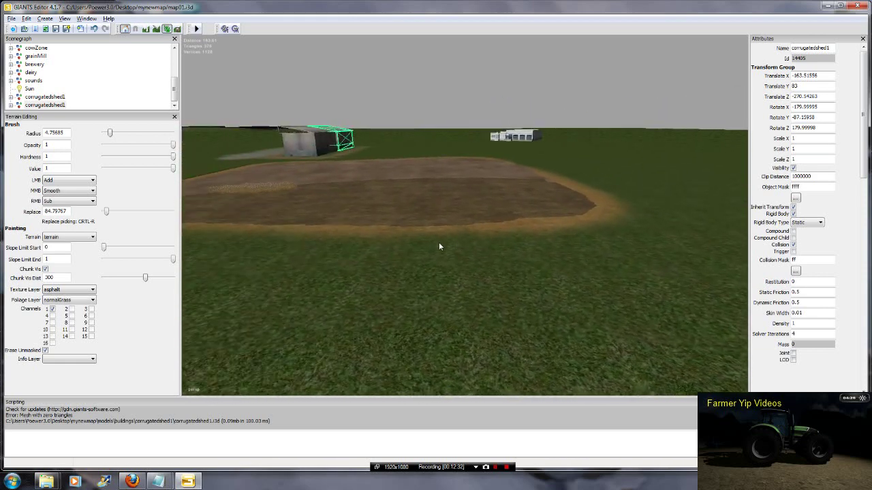